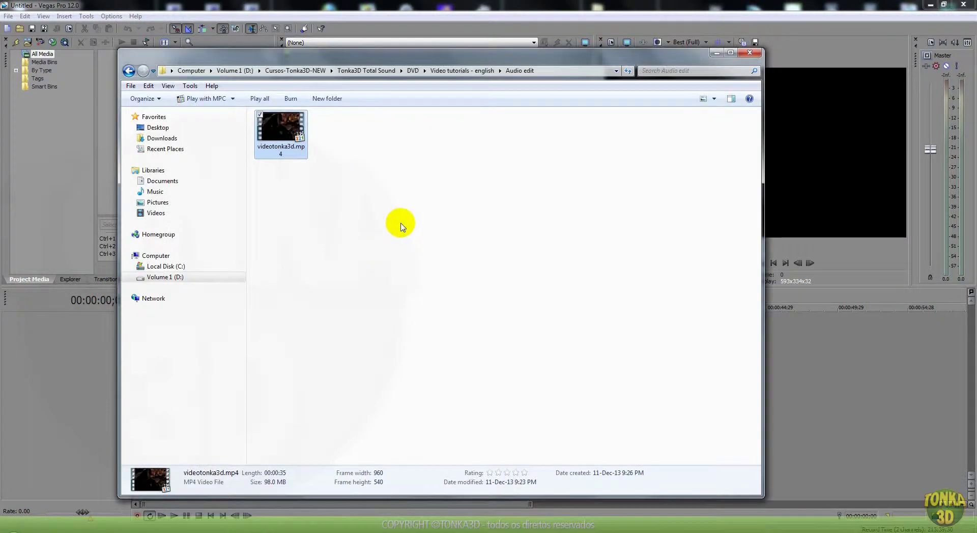
{"action": "right_click", "coordinate": [283, 128]}
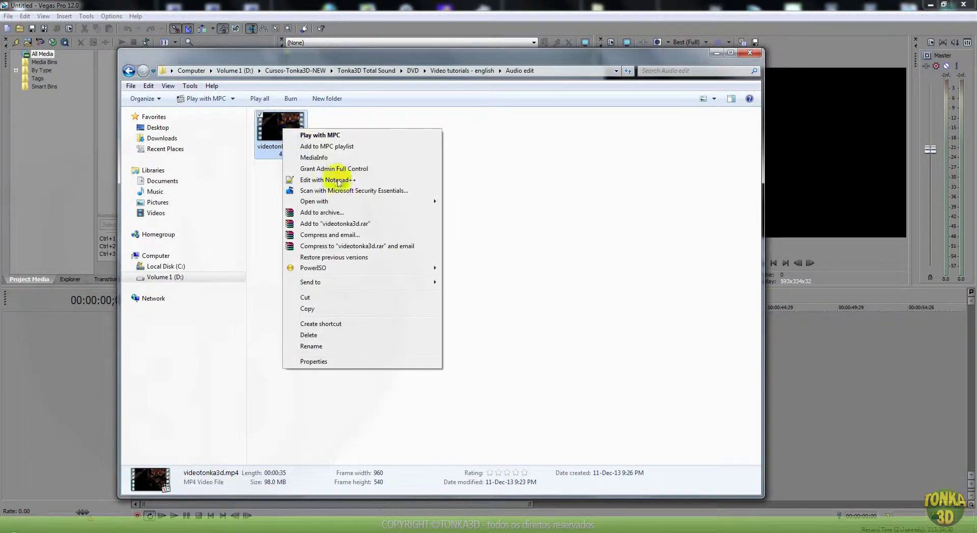
{"action": "left_click", "coordinate": [337, 362]}
{"action": "left_click", "coordinate": [351, 153]}
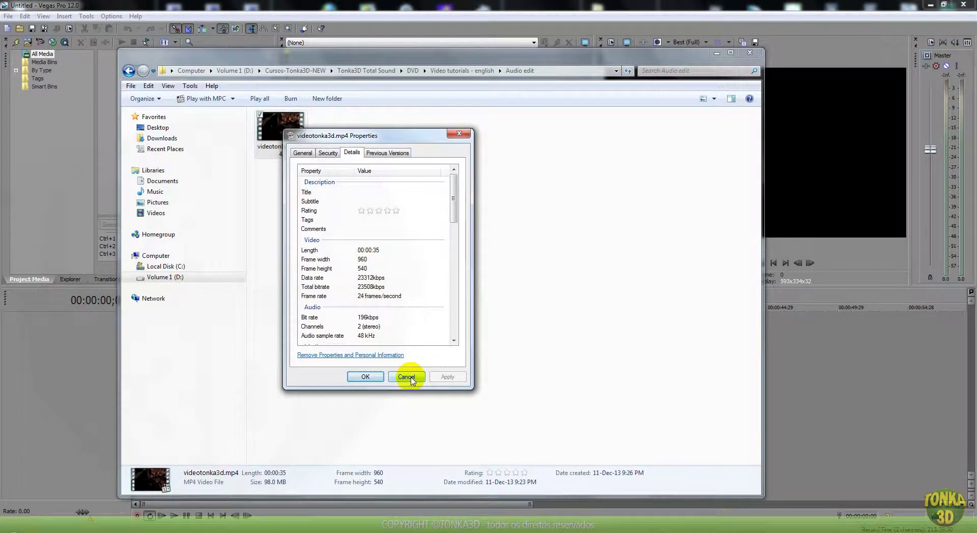
{"action": "left_click", "coordinate": [407, 377]}
{"action": "left_click", "coordinate": [282, 137]}
Bring Vegas forward, apply the default window layout, and close the Master Bus and Trimmer
{"action": "left_click_drag", "start_coordinate": [284, 59], "coordinate": [456, 69]}
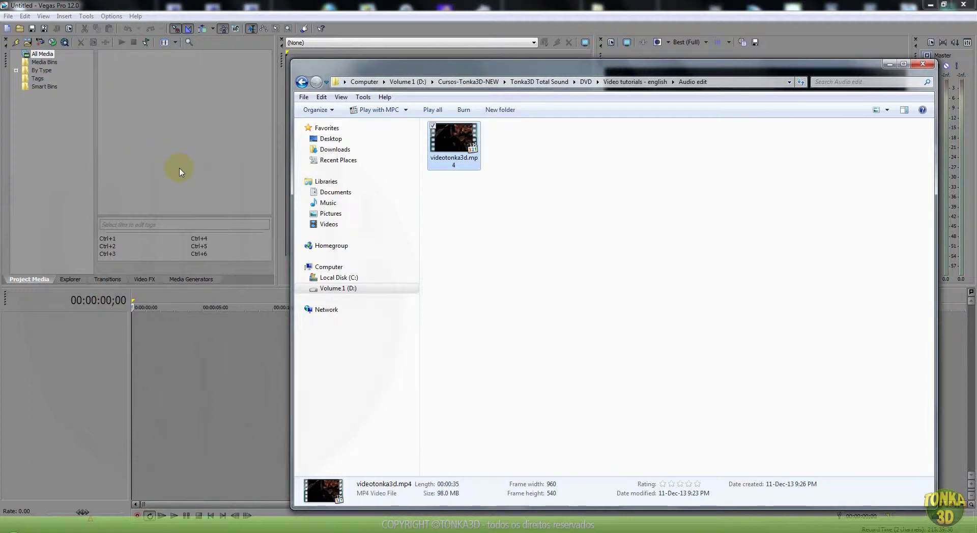
{"action": "left_click", "coordinate": [191, 7]}
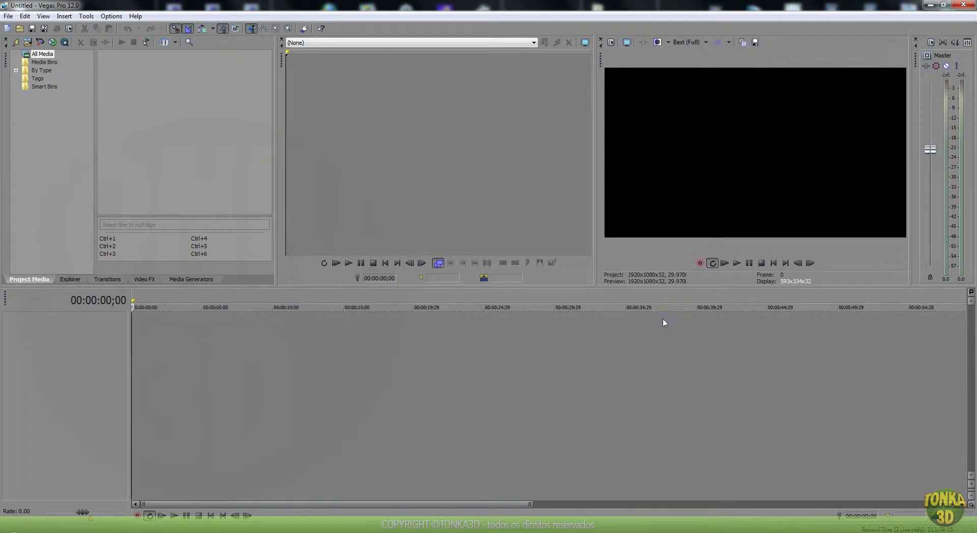
{"action": "left_click", "coordinate": [43, 17]}
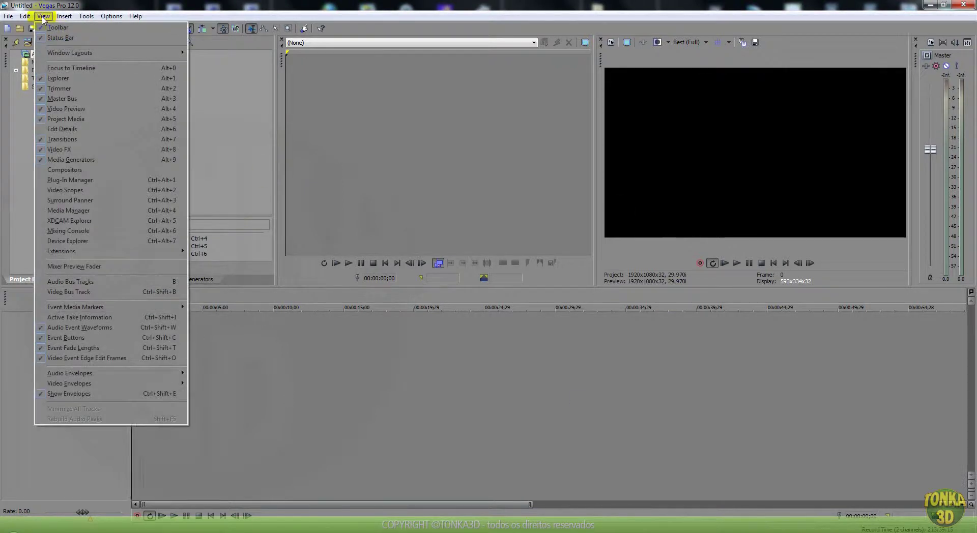
{"action": "mouse_move", "coordinate": [69, 53]}
{"action": "left_click", "coordinate": [229, 108]}
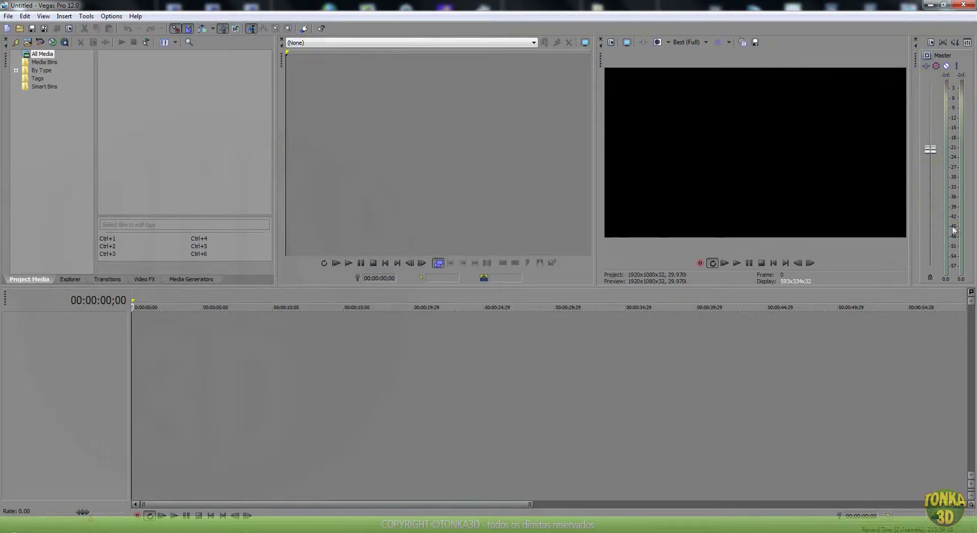
{"action": "left_click", "coordinate": [915, 40]}
{"action": "left_click", "coordinate": [708, 147]}
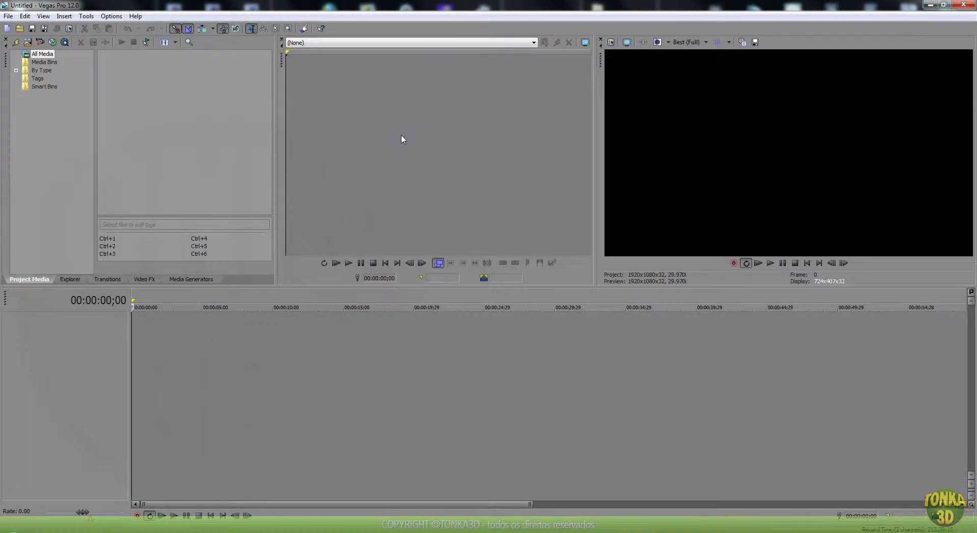
{"action": "left_click", "coordinate": [282, 39]}
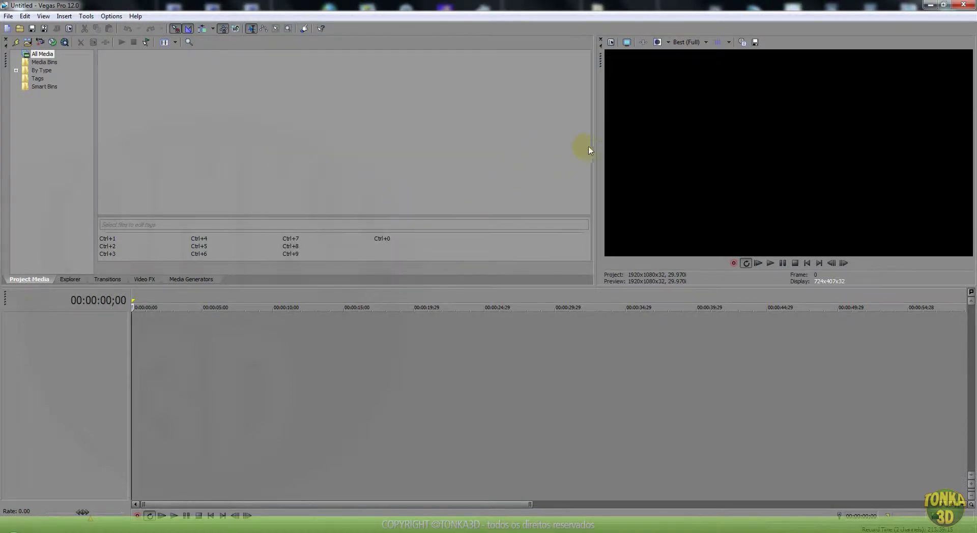
Resize the panel dividers to give the Video Preview more room above the timeline
{"action": "mouse_move", "coordinate": [596, 149]}
{"action": "left_mouse_down"}
{"action": "mouse_move", "coordinate": [281, 156]}
{"action": "mouse_move", "coordinate": [298, 163]}
{"action": "left_mouse_up"}
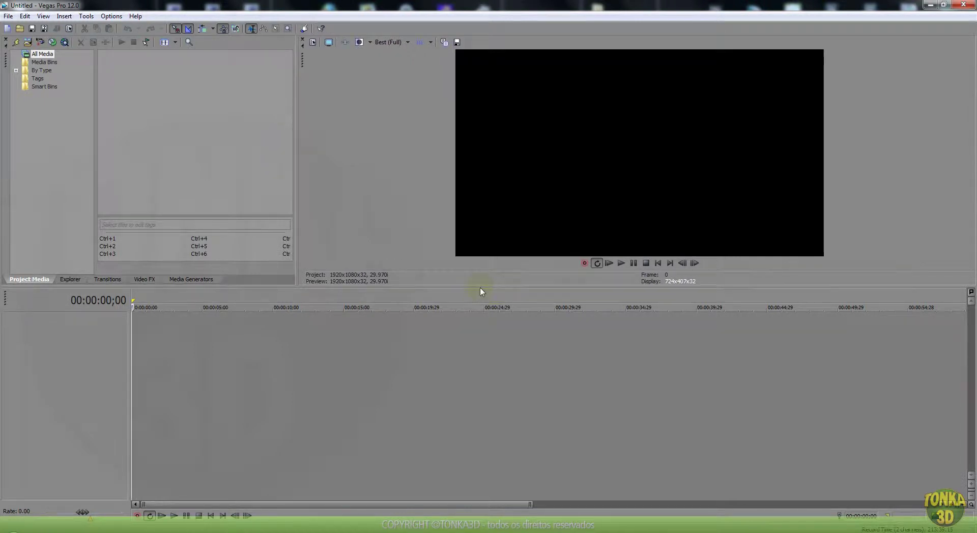
{"action": "left_click_drag", "start_coordinate": [482, 286], "coordinate": [481, 157]}
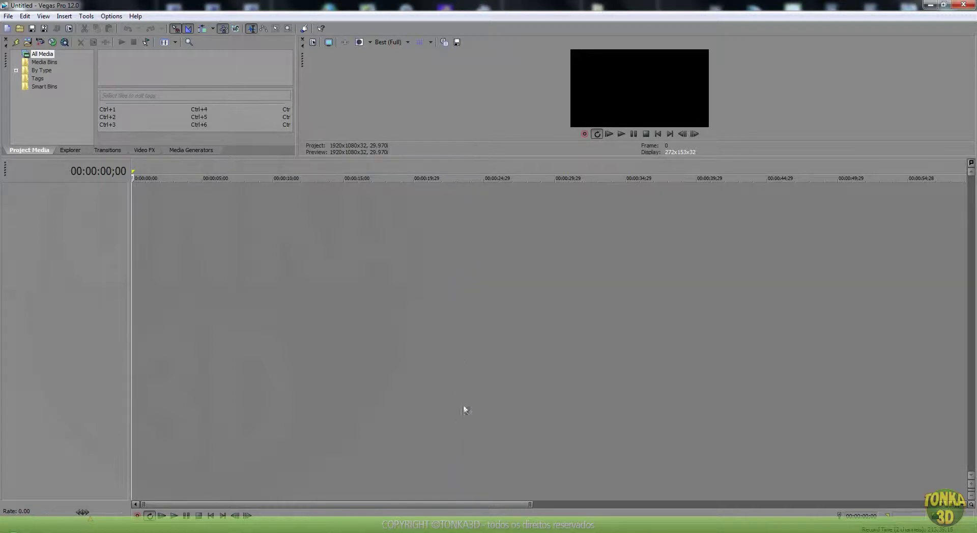
{"action": "left_click_drag", "start_coordinate": [482, 163], "coordinate": [474, 387]}
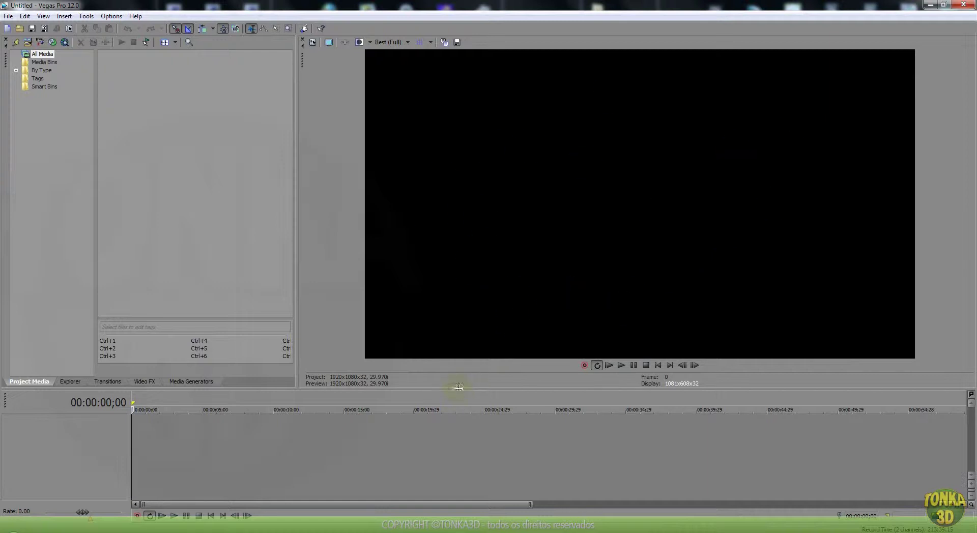
{"action": "left_click_drag", "start_coordinate": [458, 388], "coordinate": [465, 277]}
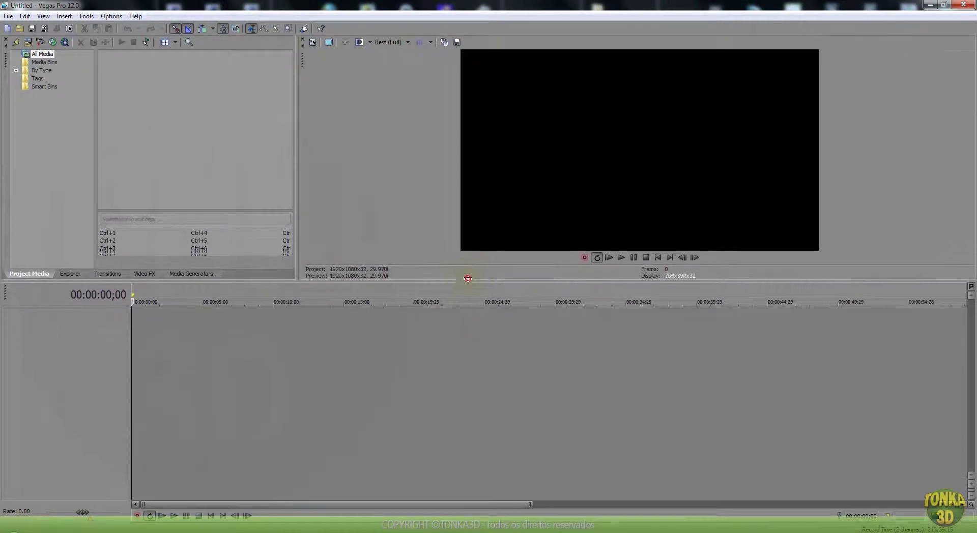
{"action": "left_click", "coordinate": [522, 118]}
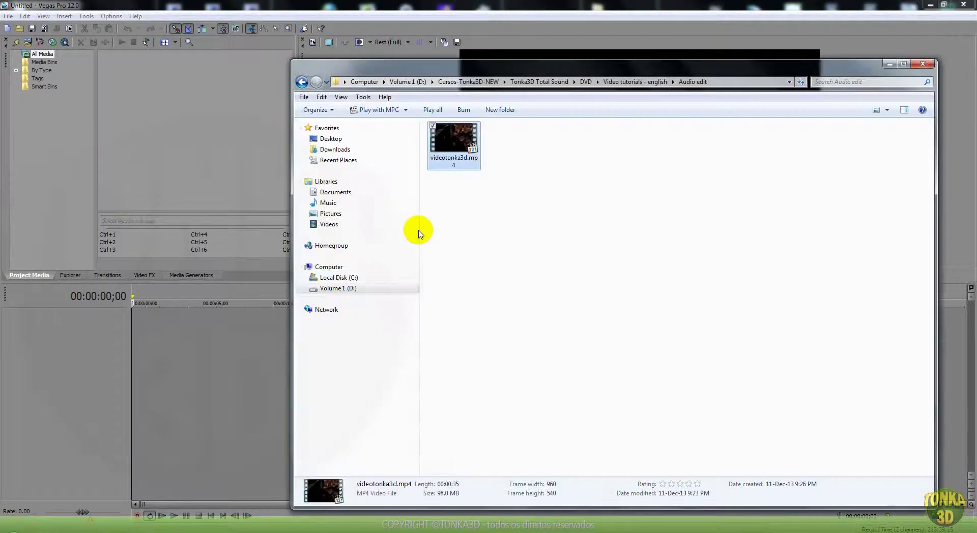
Import videotonka3d.mp4 from Explorer into Project Media
{"action": "left_click_drag", "start_coordinate": [453, 140], "coordinate": [127, 95]}
{"action": "left_click_drag", "start_coordinate": [166, 279], "coordinate": [138, 93]}
{"action": "left_click_drag", "start_coordinate": [127, 91], "coordinate": [127, 92]}
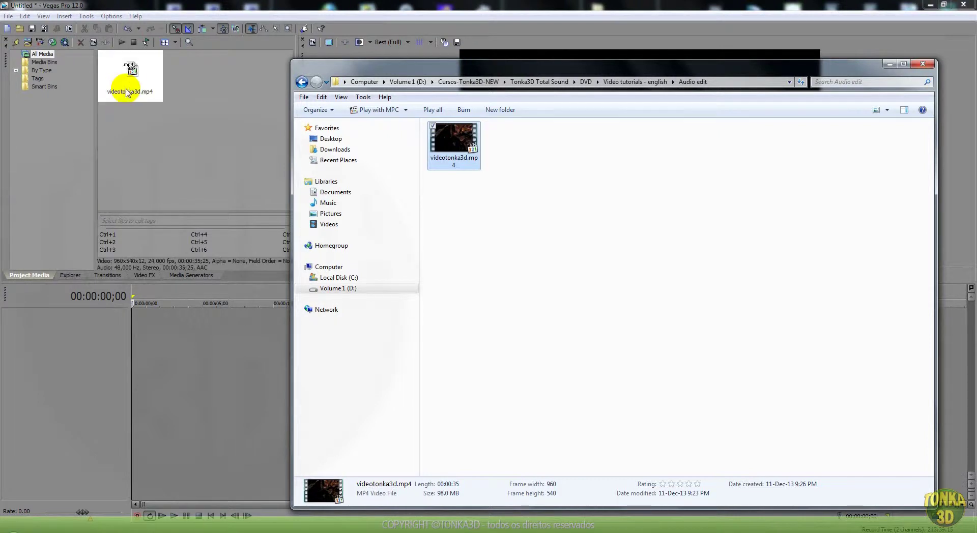
Place the clip on the timeline, declining to match the project settings to it
{"action": "left_click", "coordinate": [890, 65]}
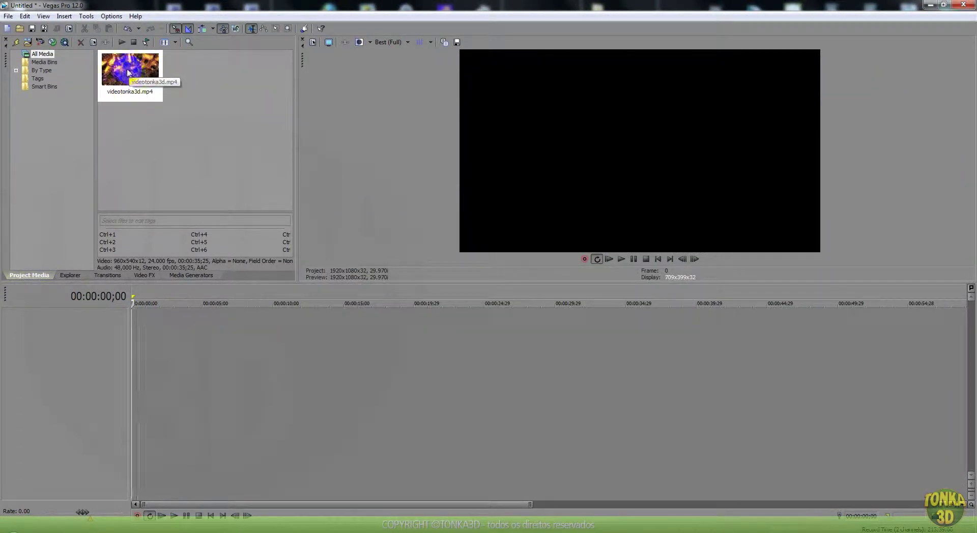
{"action": "left_click_drag", "start_coordinate": [133, 75], "coordinate": [173, 156]}
{"action": "left_click_drag", "start_coordinate": [169, 333], "coordinate": [140, 341]}
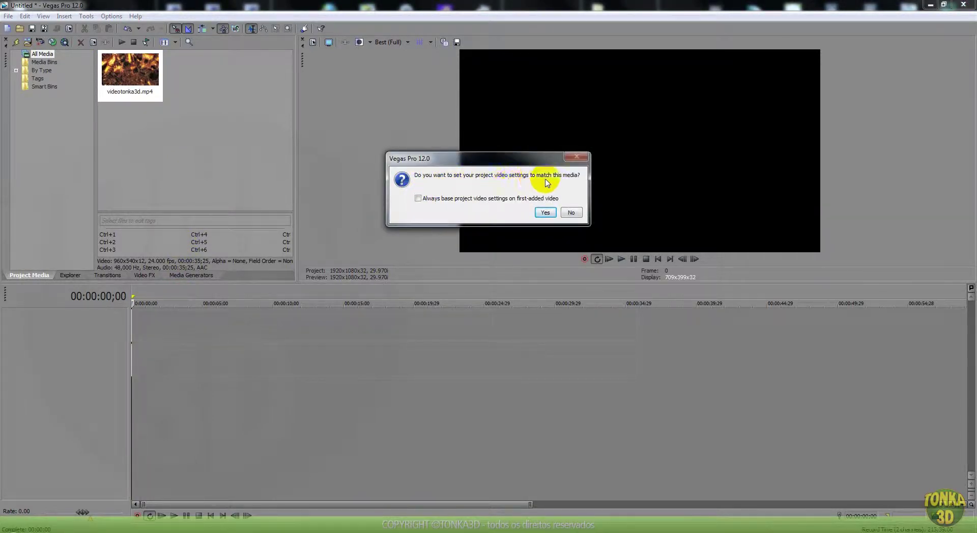
{"action": "left_click", "coordinate": [571, 214]}
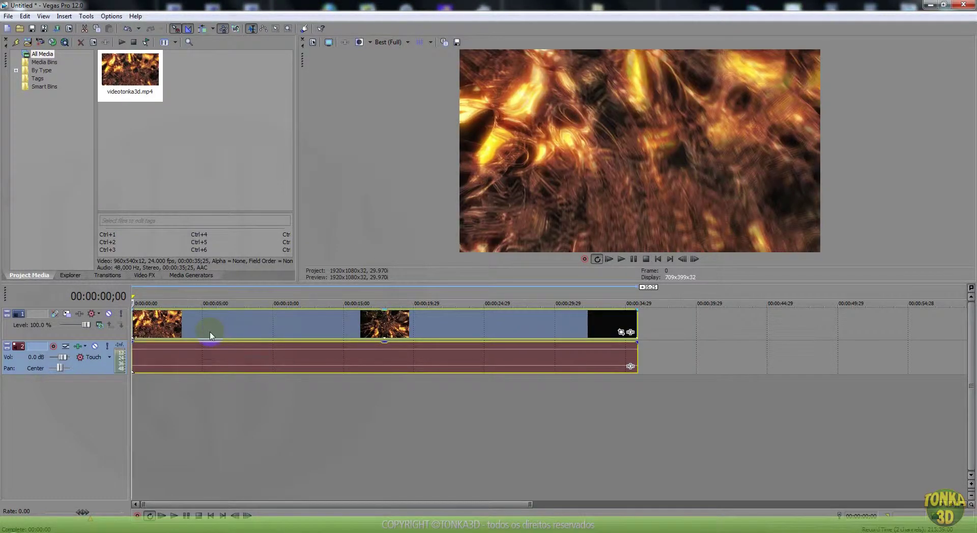
Remove the clip from the timeline and apply the HD 1080-24p template in Project Properties
{"action": "key", "text": "Delete"}
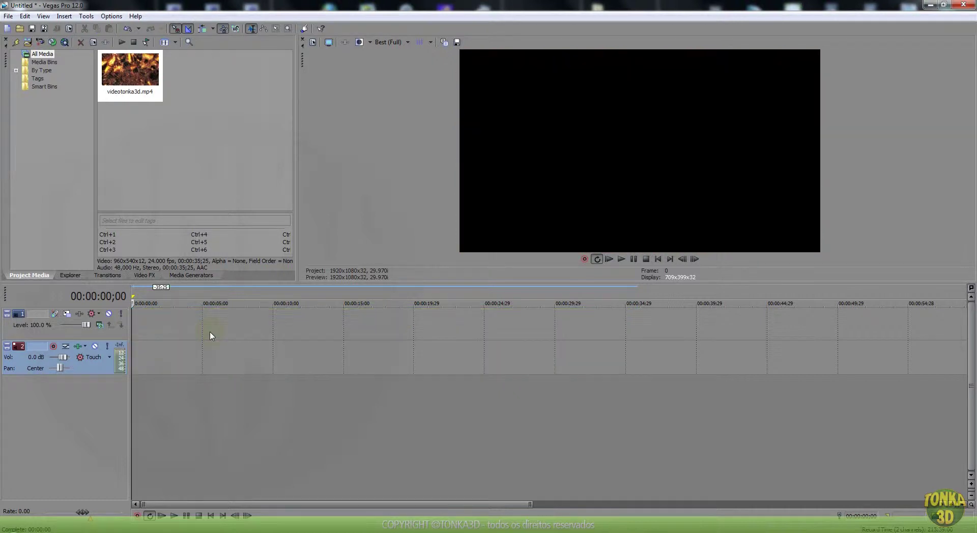
{"action": "left_click", "coordinate": [8, 16]}
{"action": "left_click", "coordinate": [46, 197]}
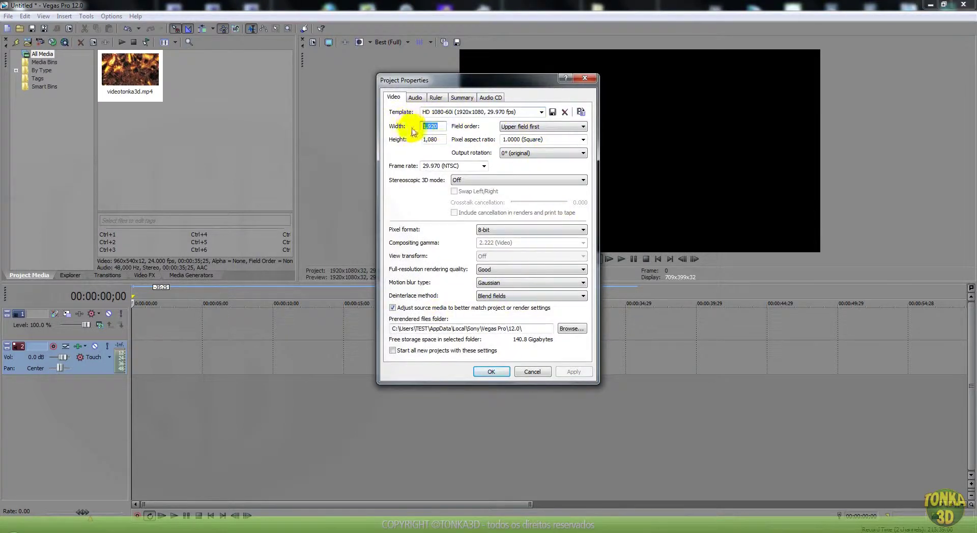
{"action": "double_click", "coordinate": [431, 139]}
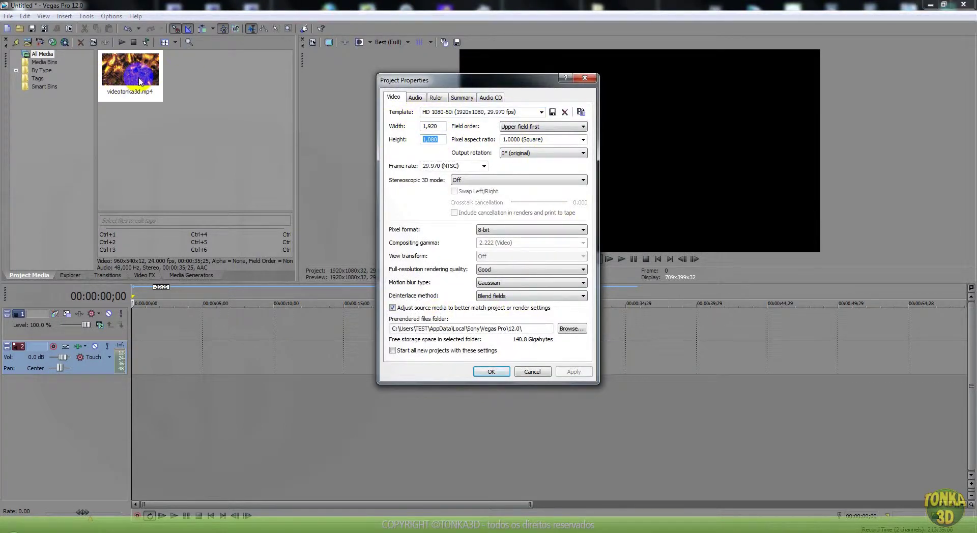
{"action": "left_click_drag", "start_coordinate": [463, 80], "coordinate": [590, 83]}
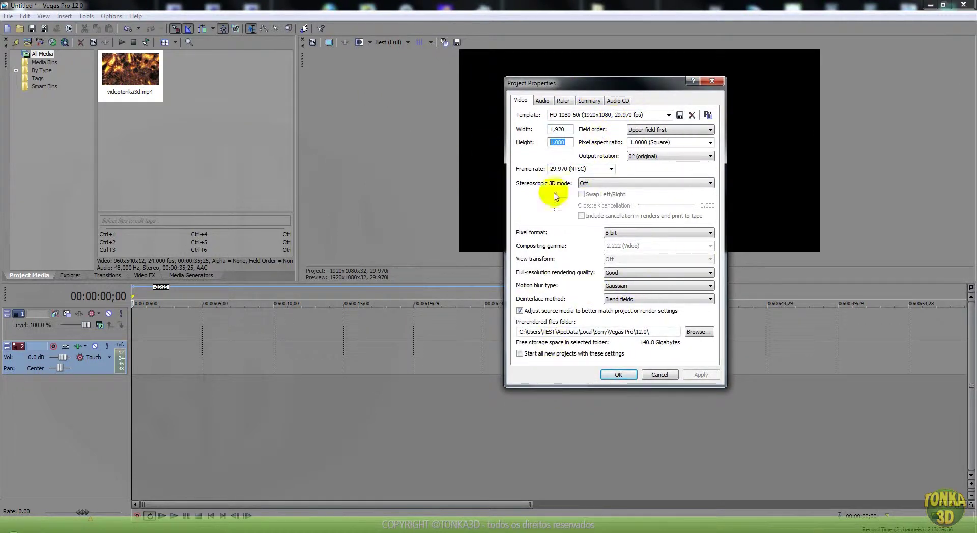
{"action": "left_click", "coordinate": [667, 116]}
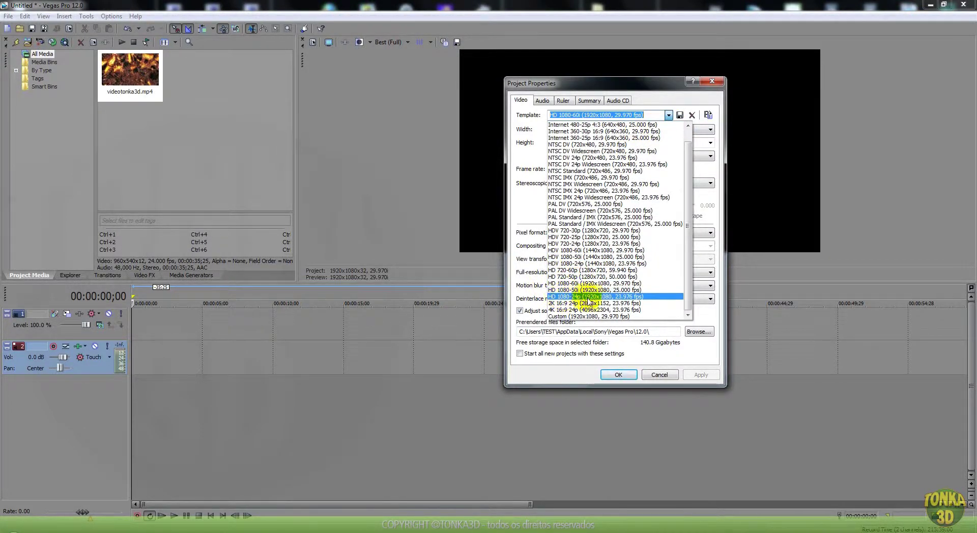
{"action": "left_click", "coordinate": [614, 297]}
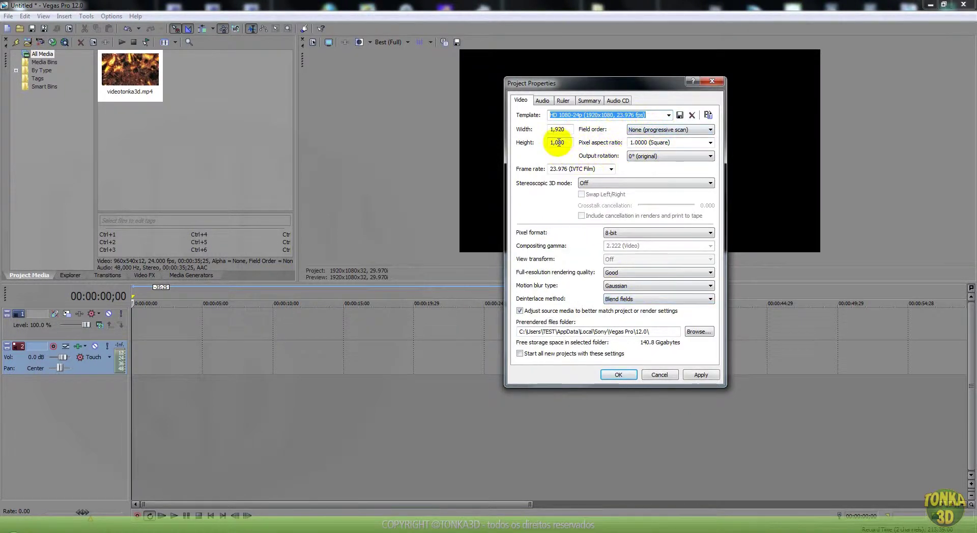
Set the project size to 960×540 with a 24.000 (Film) frame rate
{"action": "left_click_drag", "start_coordinate": [566, 129], "coordinate": [505, 127]}
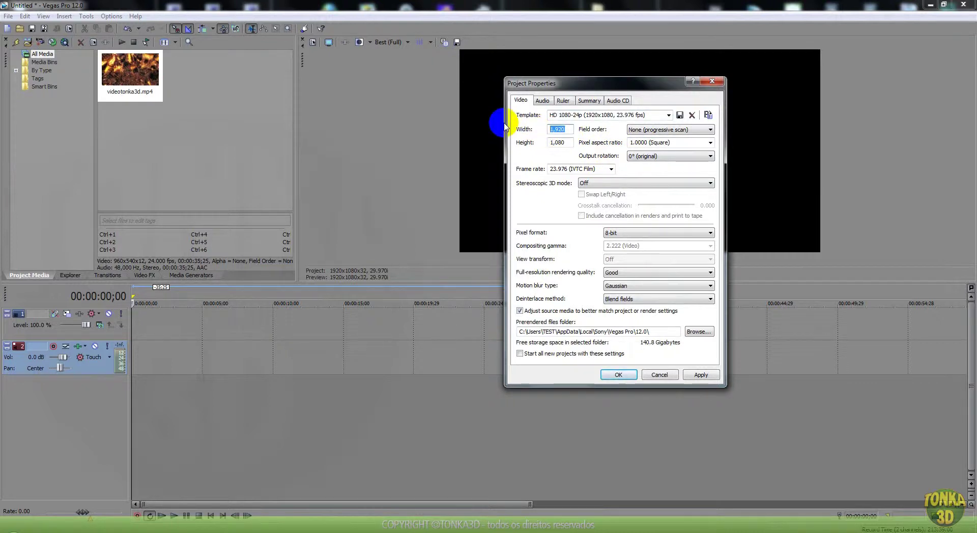
{"action": "type", "text": "960"}
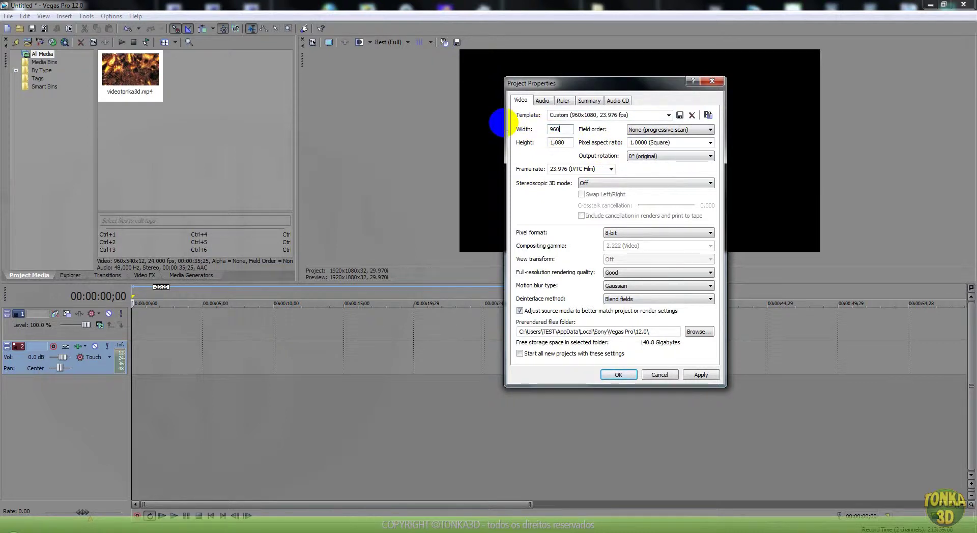
{"action": "left_click_drag", "start_coordinate": [560, 142], "coordinate": [504, 144]}
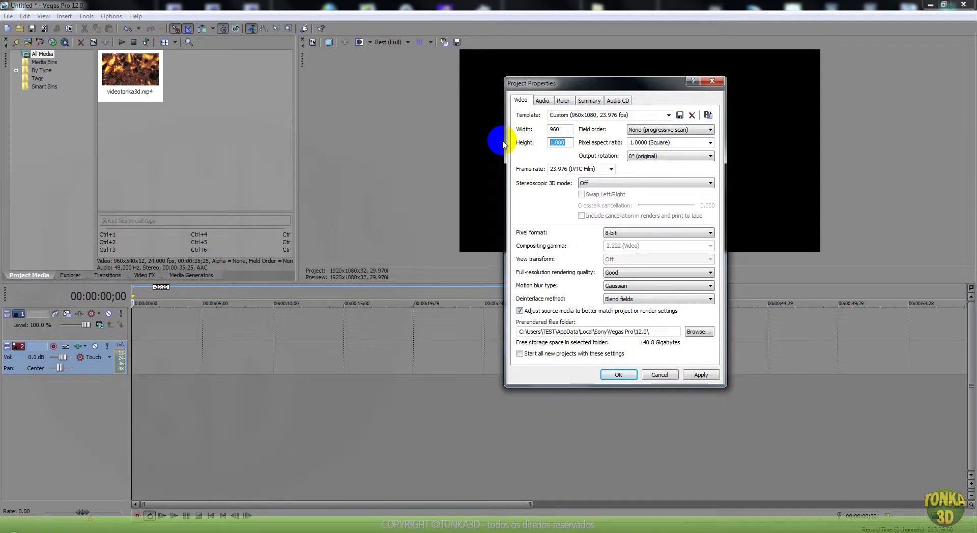
{"action": "type", "text": "540"}
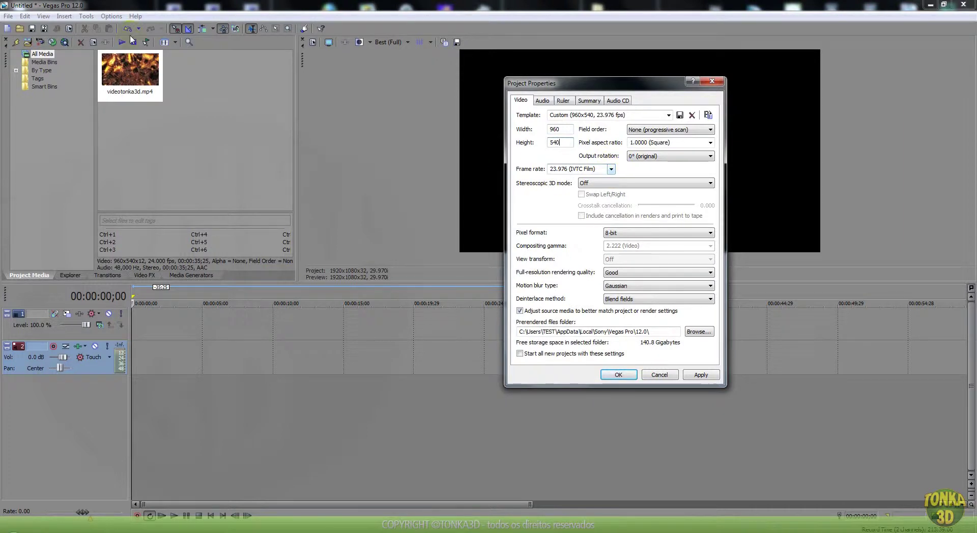
{"action": "mouse_move", "coordinate": [130, 75]}
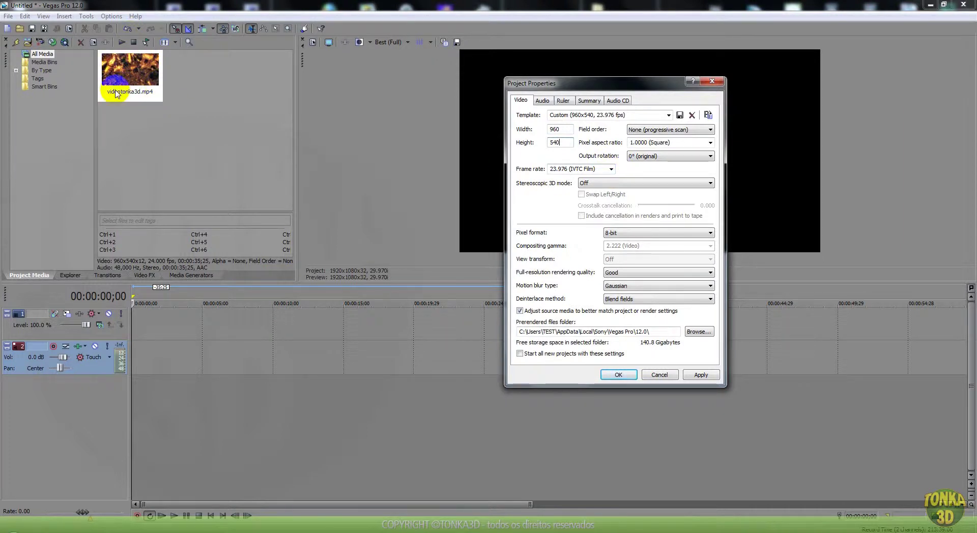
{"action": "left_click", "coordinate": [611, 169]}
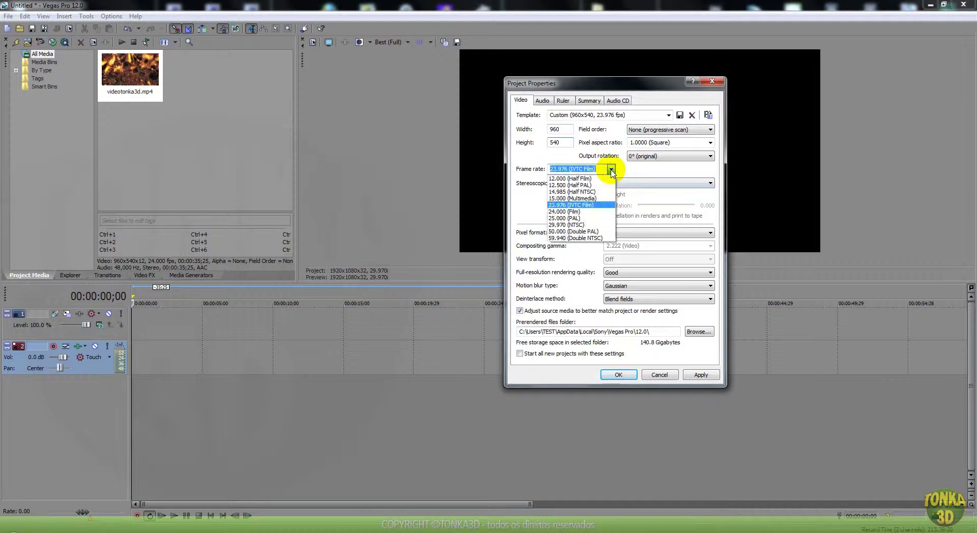
{"action": "left_click", "coordinate": [558, 212]}
Confirm the new project settings and drop videotonka3d.mp4 onto the timeline
{"action": "left_click", "coordinate": [619, 375]}
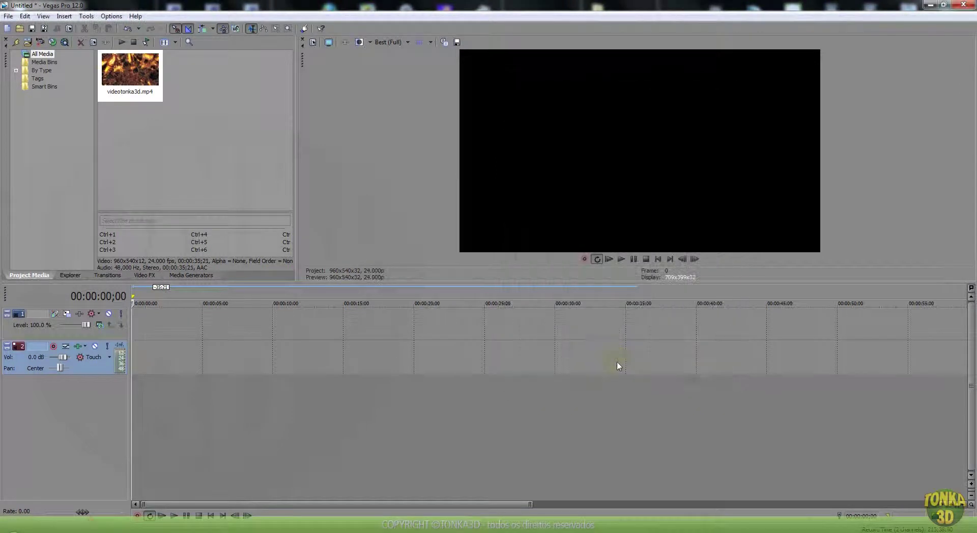
{"action": "mouse_move", "coordinate": [115, 81]}
{"action": "left_mouse_down"}
{"action": "mouse_move", "coordinate": [166, 302]}
{"action": "mouse_move", "coordinate": [136, 333]}
{"action": "left_mouse_up"}
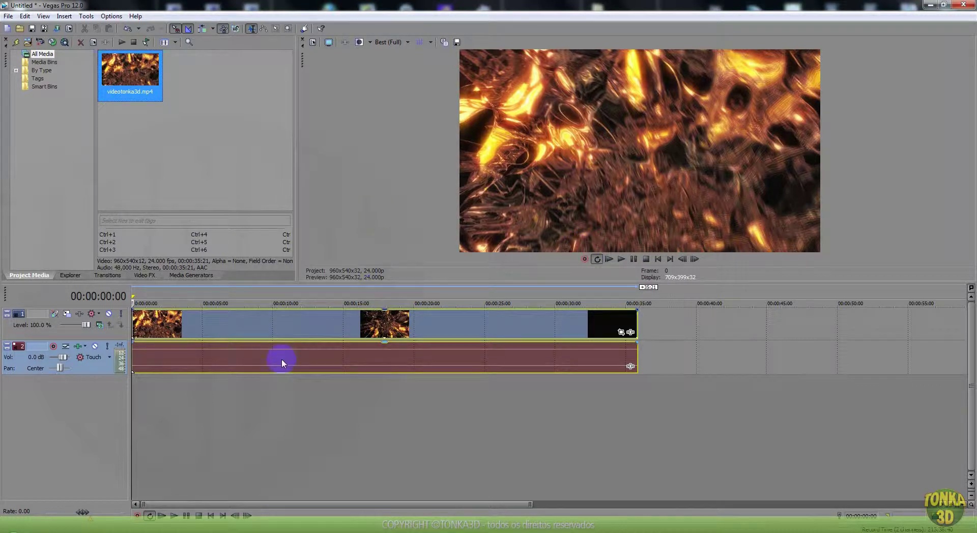
{"action": "left_click", "coordinate": [258, 322]}
{"action": "left_click", "coordinate": [244, 359]}
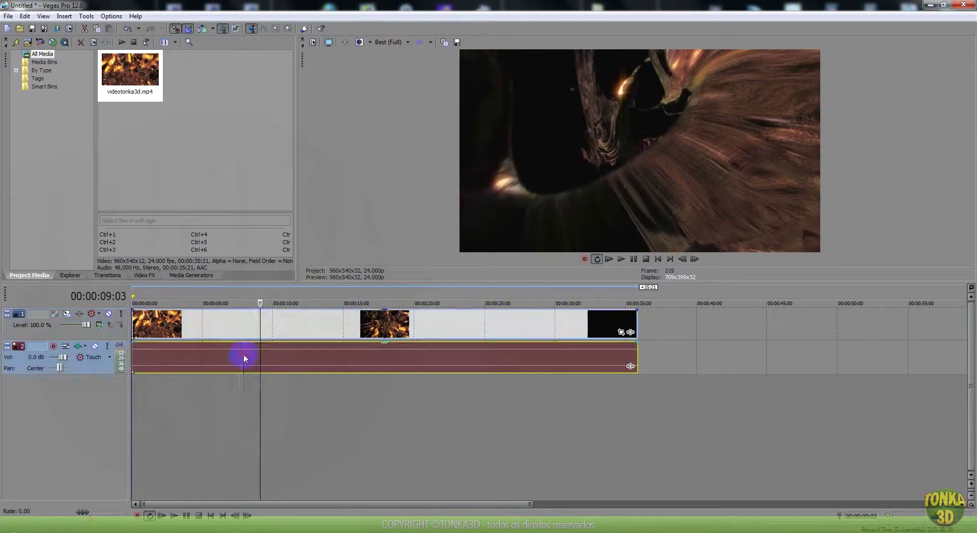
{"action": "left_click", "coordinate": [294, 324]}
{"action": "left_click", "coordinate": [294, 350]}
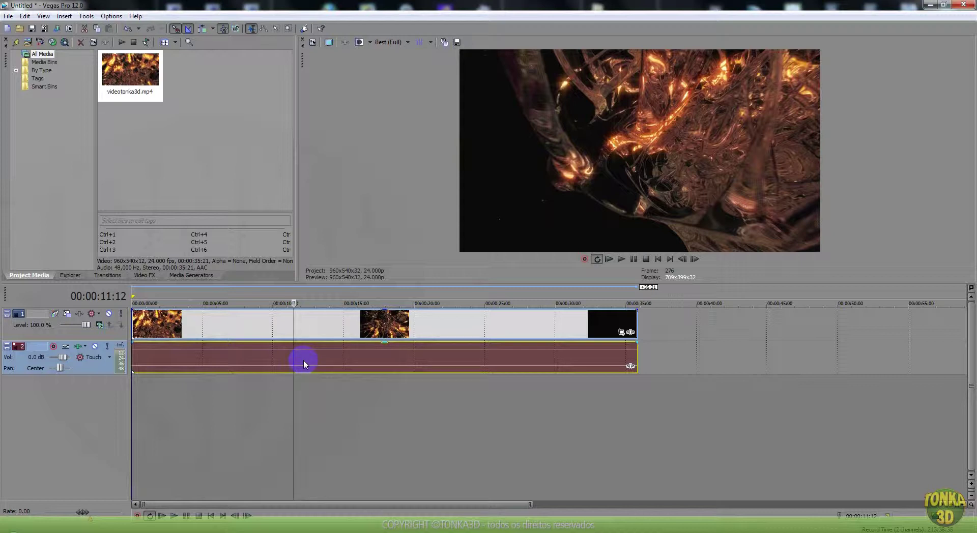
{"action": "key", "text": "Delete"}
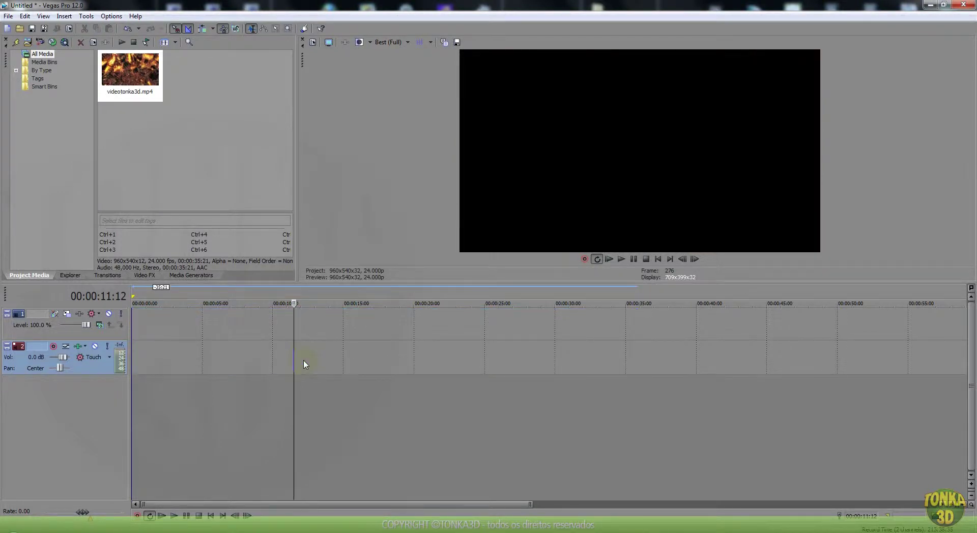
Ungroup the clip's video and audio events and delete the audio event
{"action": "left_click", "coordinate": [303, 360]}
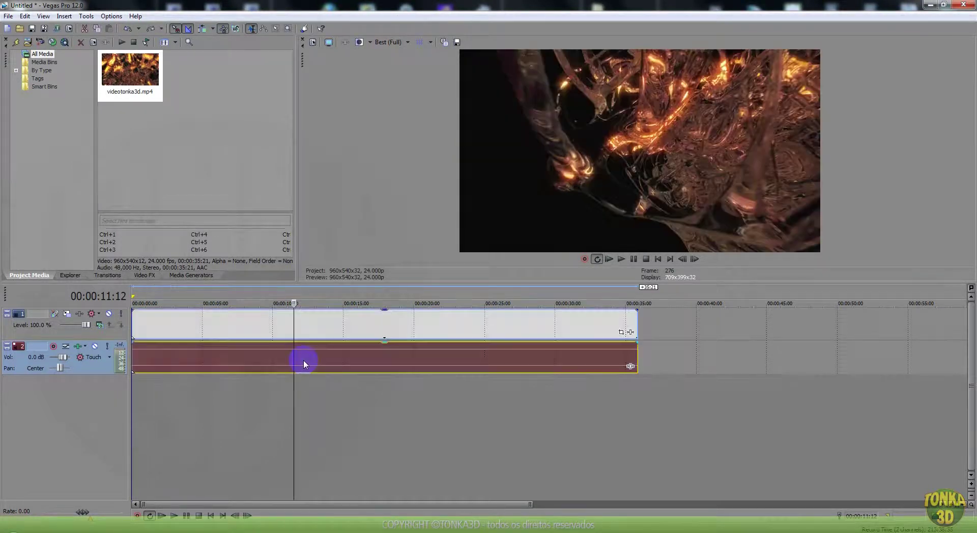
{"action": "left_click", "coordinate": [306, 334]}
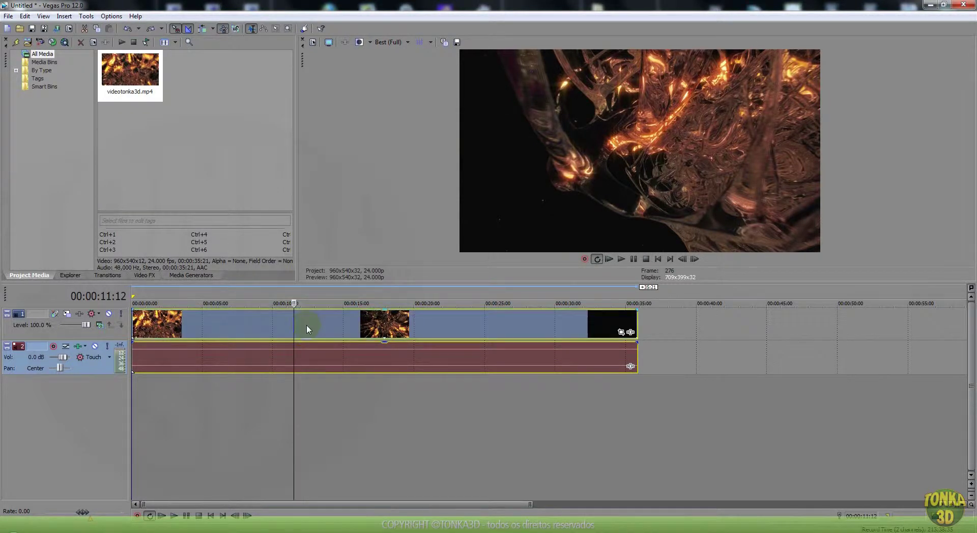
{"action": "right_click", "coordinate": [306, 325]}
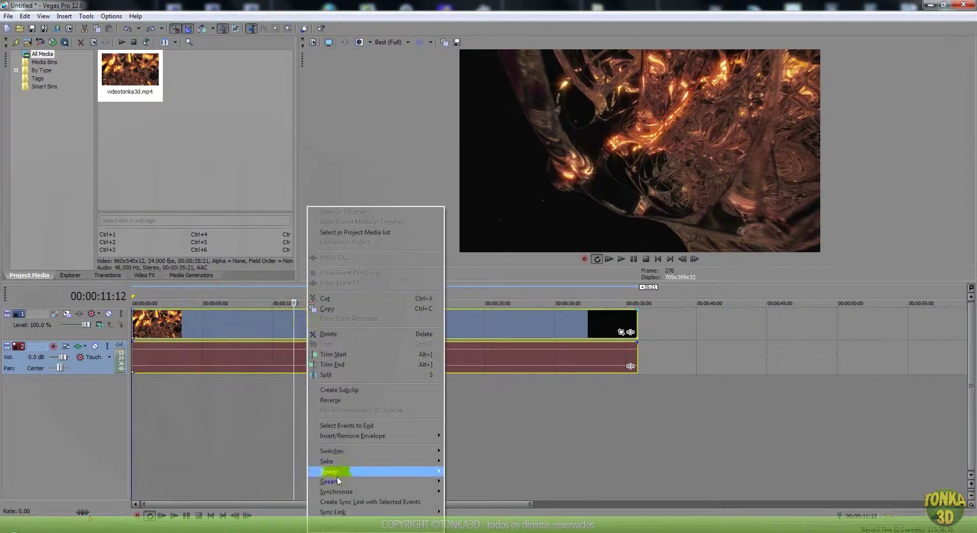
{"action": "mouse_move", "coordinate": [374, 471]}
{"action": "left_click", "coordinate": [472, 499]}
{"action": "left_click_drag", "start_coordinate": [360, 366], "coordinate": [340, 358]}
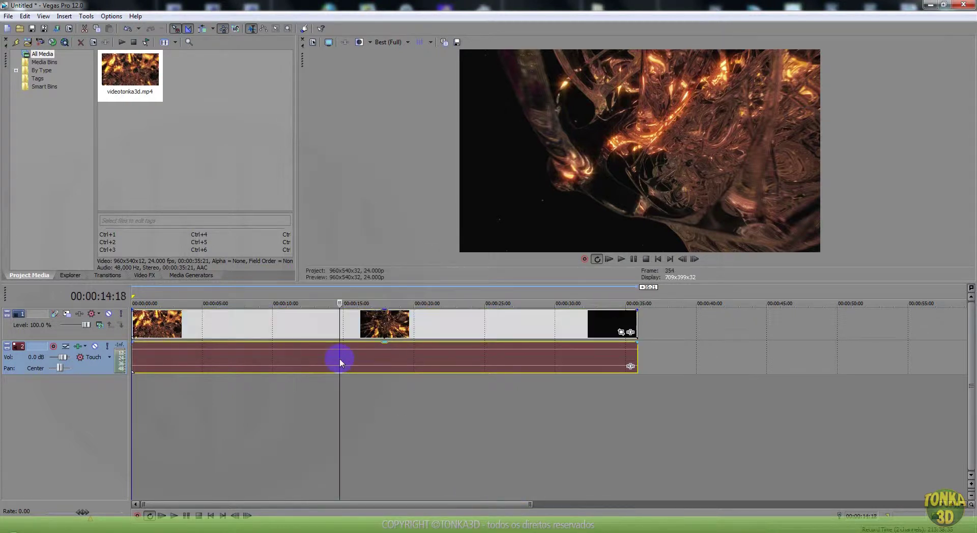
{"action": "key", "text": "Delete"}
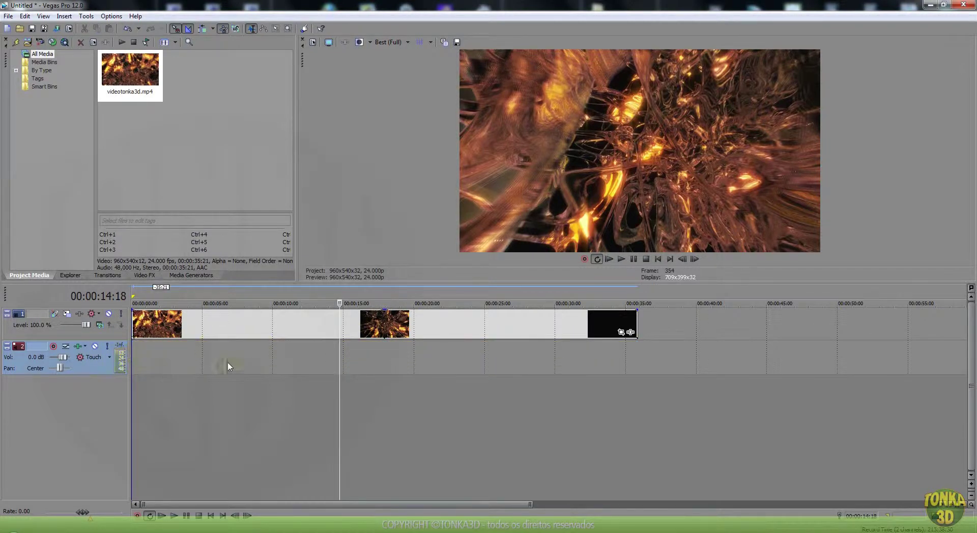
Bring Windows Explorer up on the Audio edit folder containing videotonka3d.mp4
{"action": "left_click", "coordinate": [292, 353]}
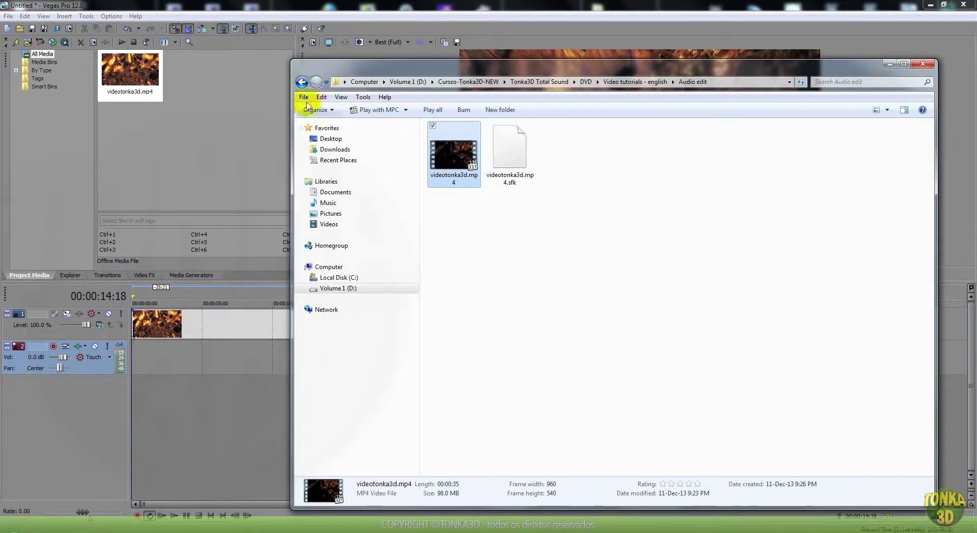
Go to DVD > Musics > Epic - Epico and preview THE BATTLE - A BATALHA.wav
{"action": "left_click", "coordinate": [302, 83]}
{"action": "left_click", "coordinate": [302, 83]}
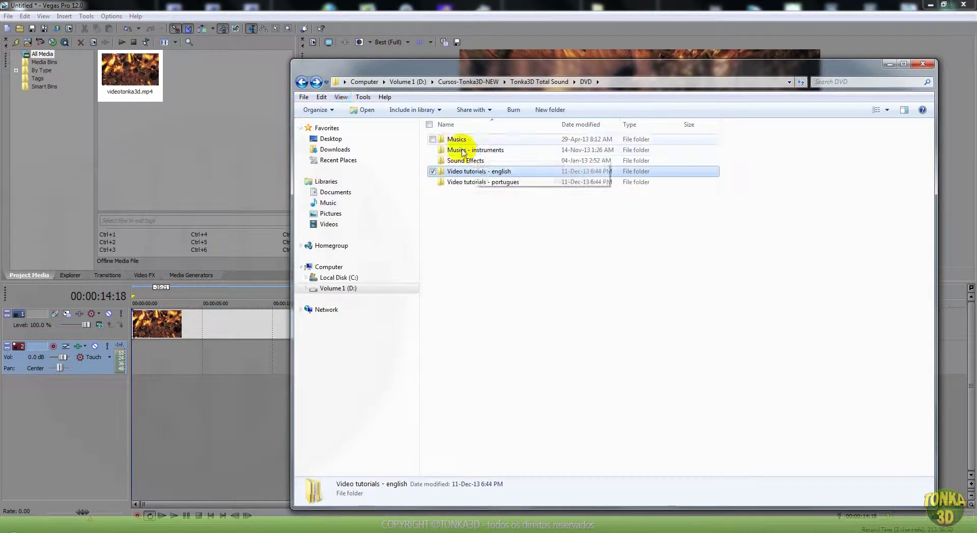
{"action": "double_click", "coordinate": [461, 140]}
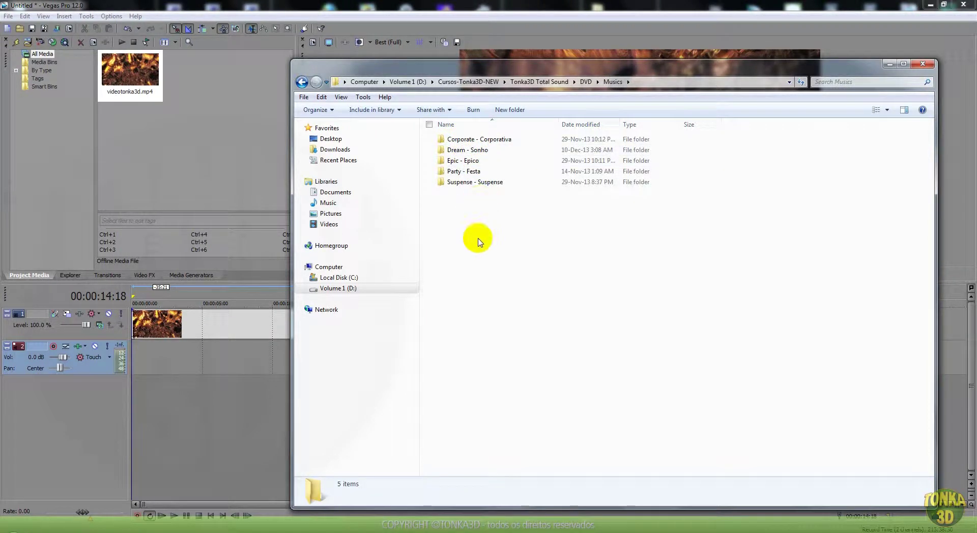
{"action": "mouse_move", "coordinate": [475, 183]}
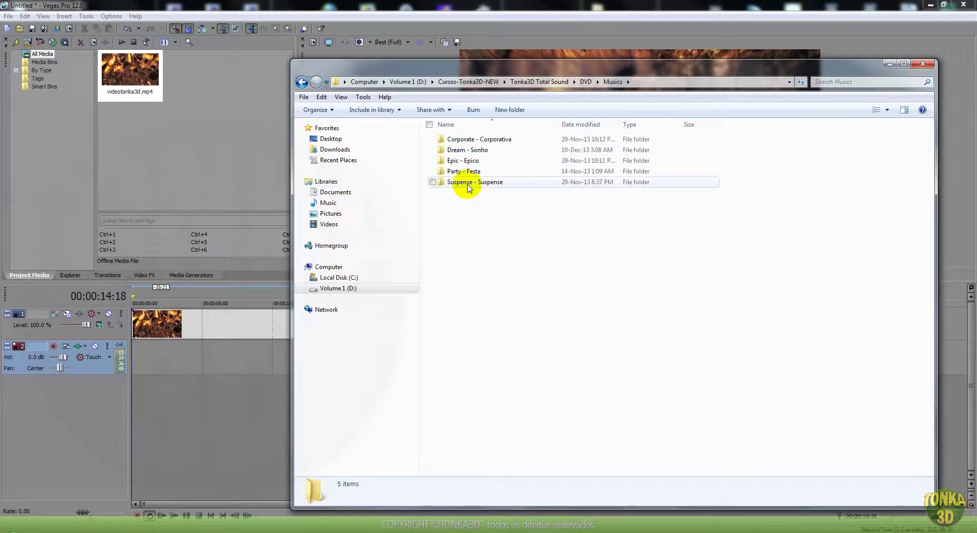
{"action": "double_click", "coordinate": [463, 161]}
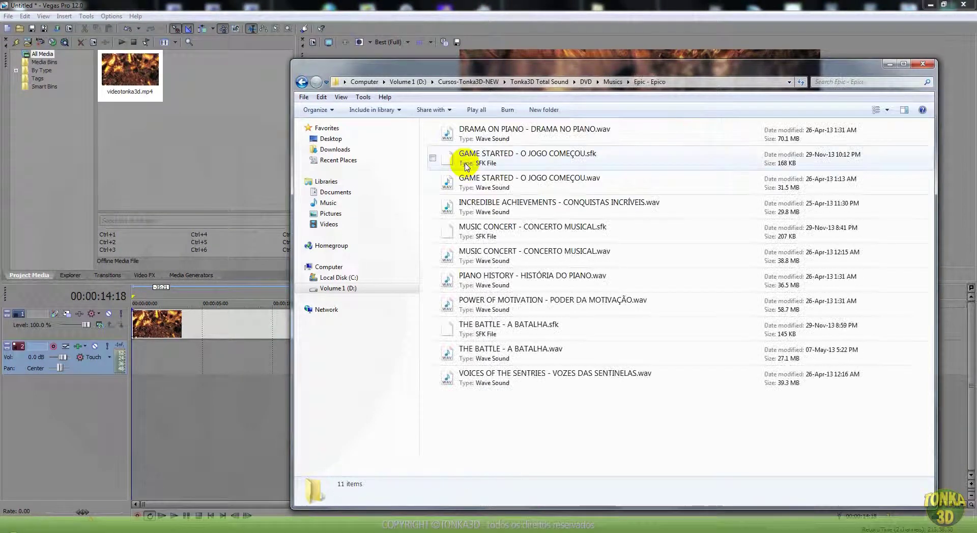
{"action": "left_click", "coordinate": [507, 355]}
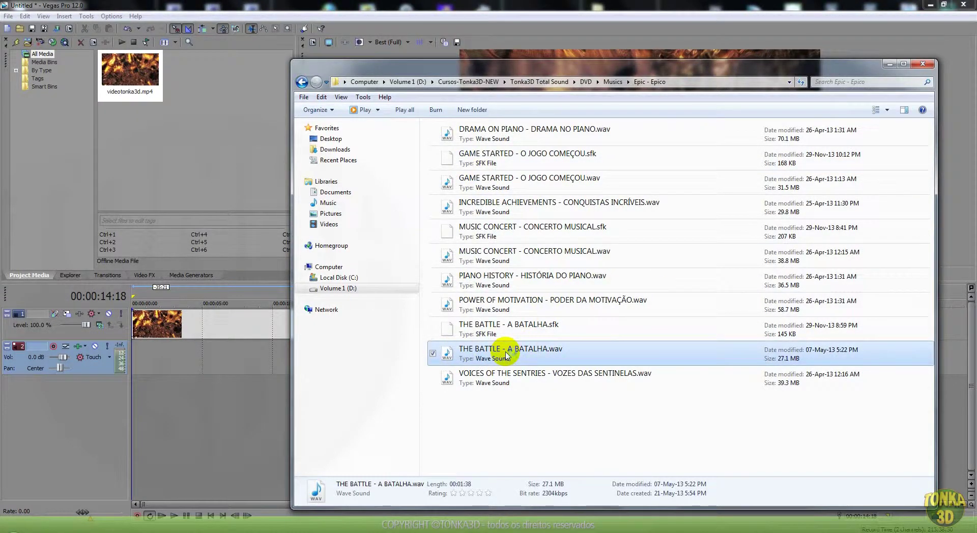
{"action": "double_click", "coordinate": [507, 354]}
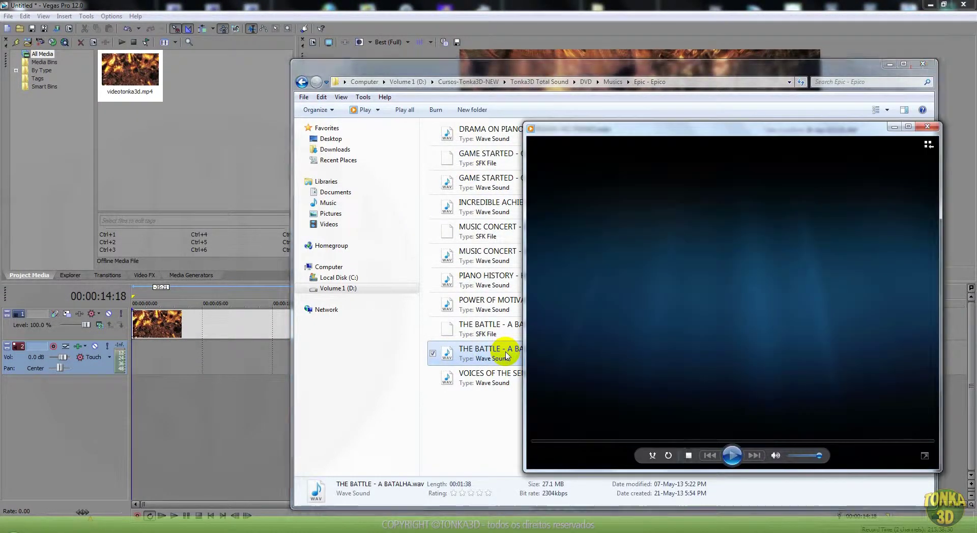
{"action": "left_click", "coordinate": [642, 442]}
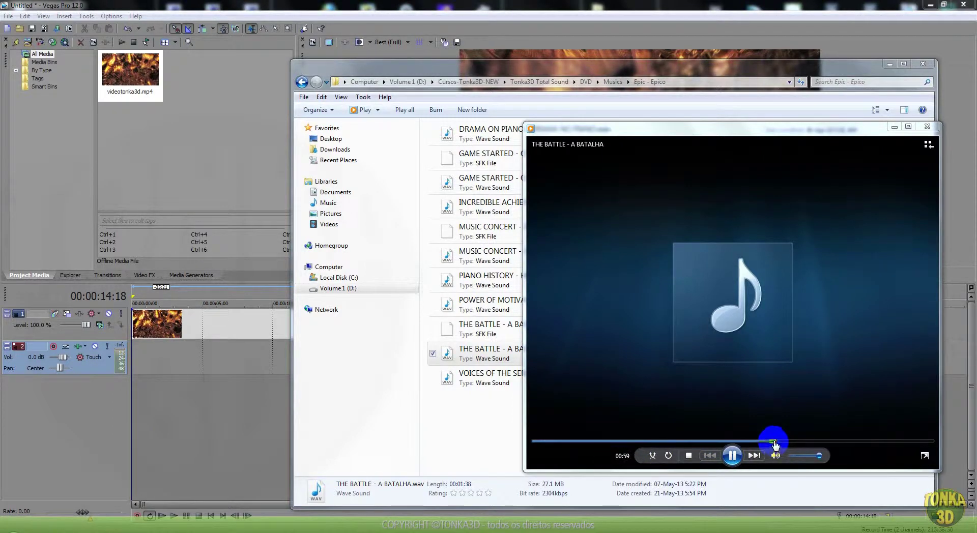
{"action": "left_click", "coordinate": [927, 126]}
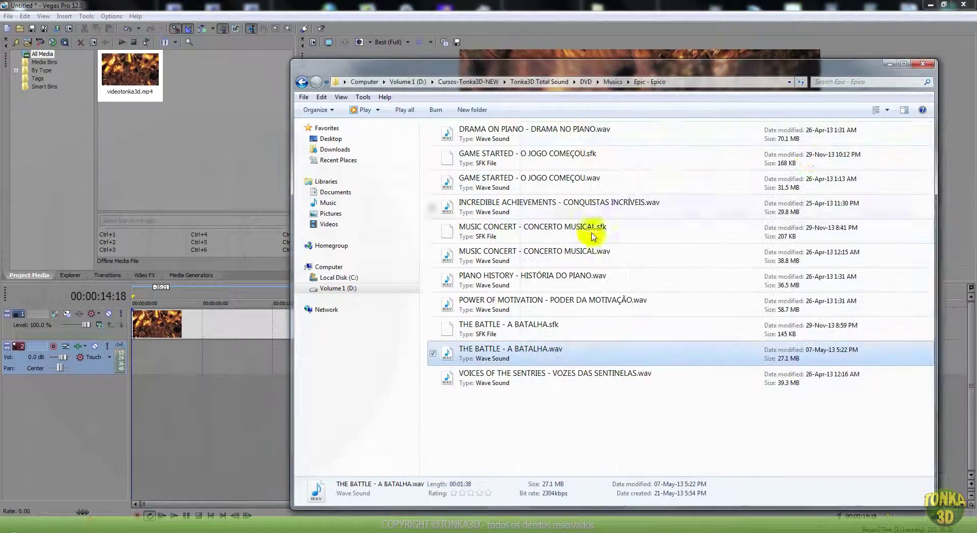
Preview the STRIKING VICTORIES track in the Corporate - Corporativa folder
{"action": "left_click", "coordinate": [301, 82]}
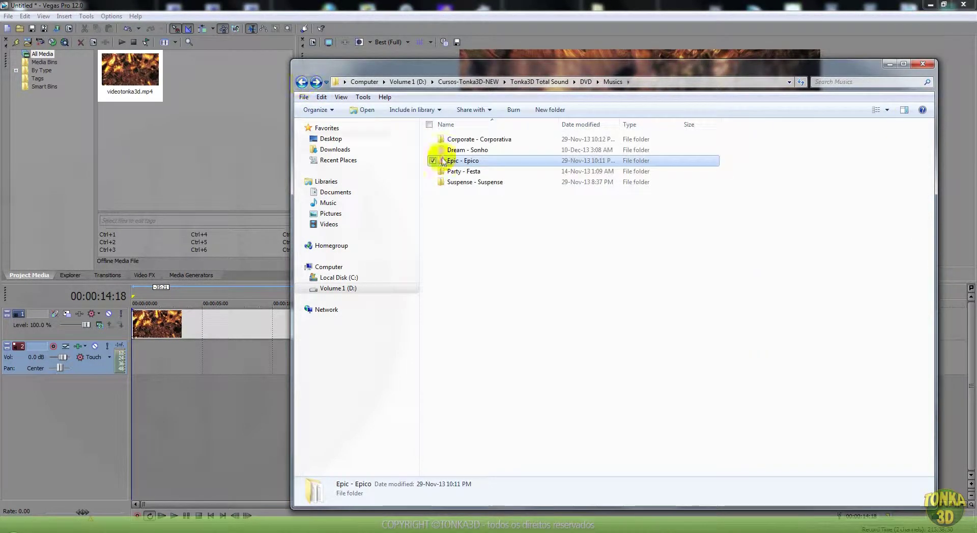
{"action": "double_click", "coordinate": [460, 139]}
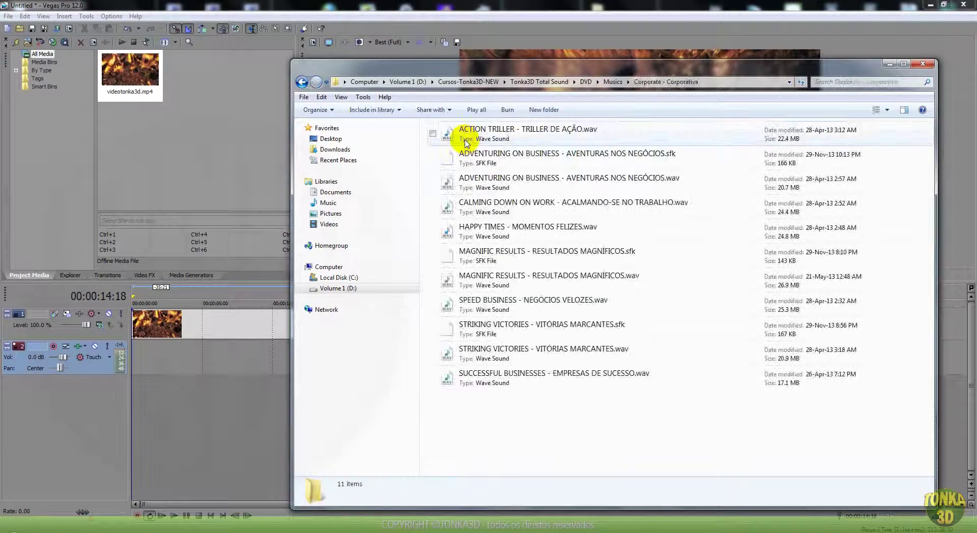
{"action": "double_click", "coordinate": [520, 355]}
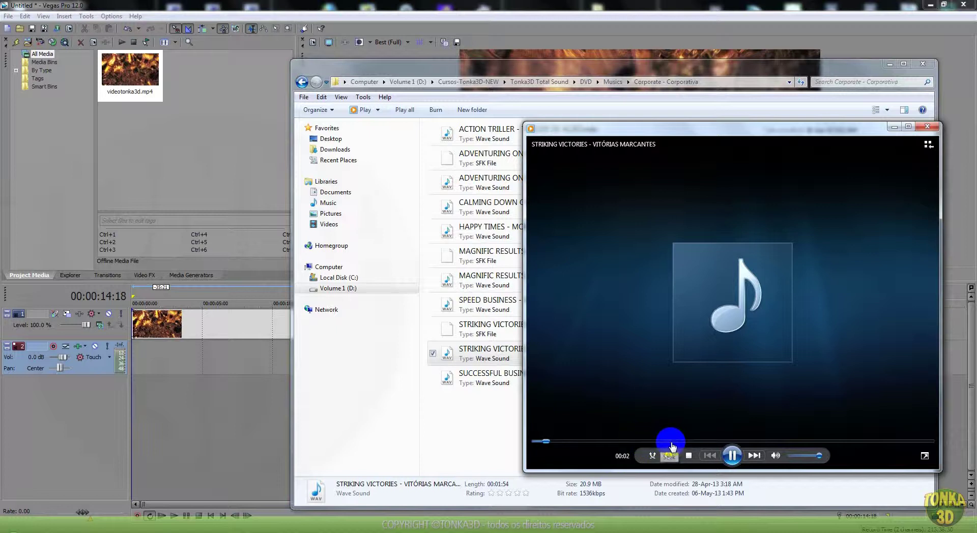
{"action": "left_click", "coordinate": [689, 441]}
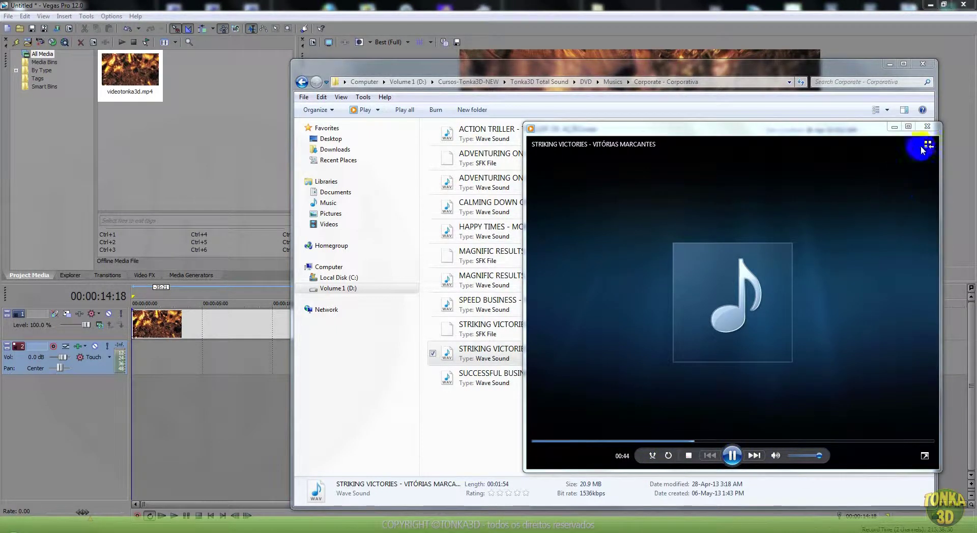
{"action": "left_click", "coordinate": [927, 128]}
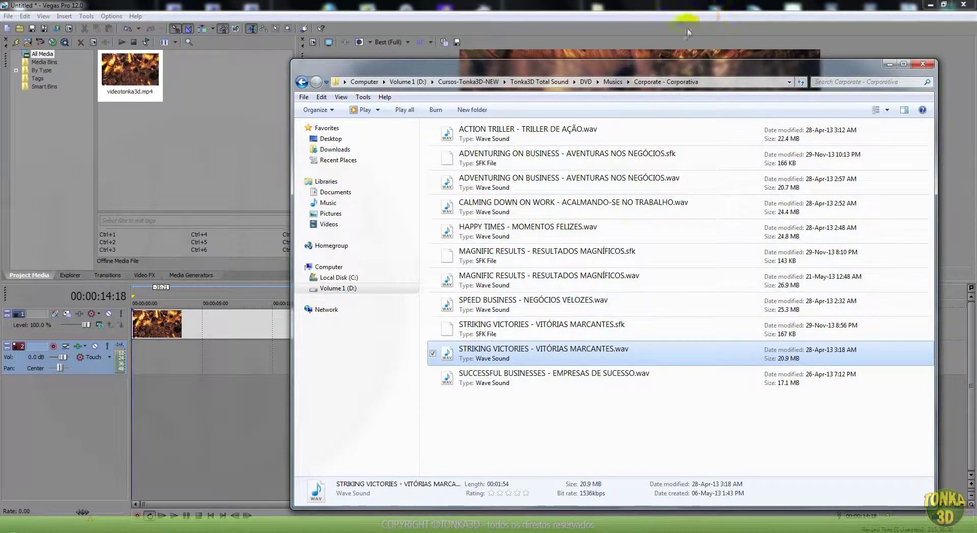
Open Suspense - Suspense and select TERRIBLE THRILLER - SUSPENSE TERRÍVEL.wav
{"action": "mouse_move", "coordinate": [558, 69]}
{"action": "left_mouse_down"}
{"action": "mouse_move", "coordinate": [555, 93]}
{"action": "mouse_move", "coordinate": [562, 74]}
{"action": "left_mouse_up"}
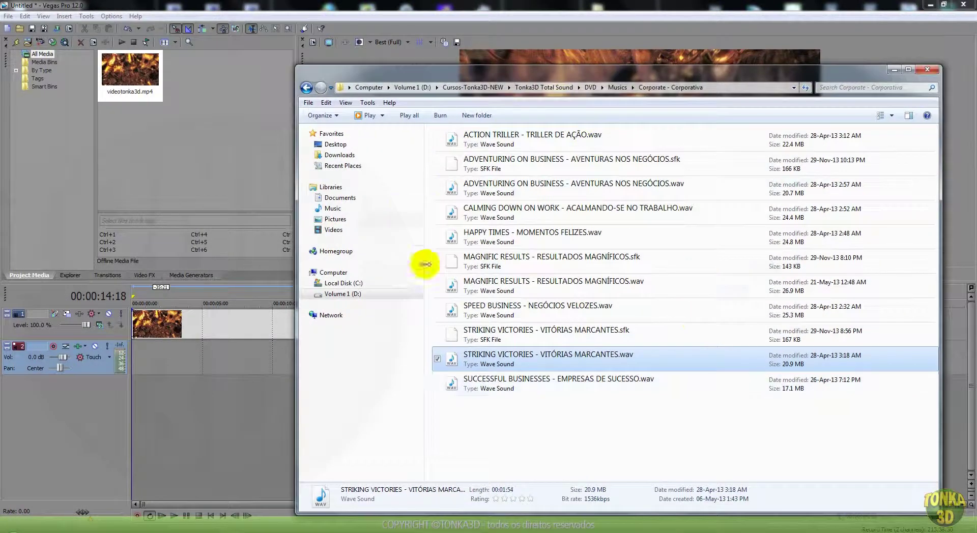
{"action": "left_click", "coordinate": [307, 88]}
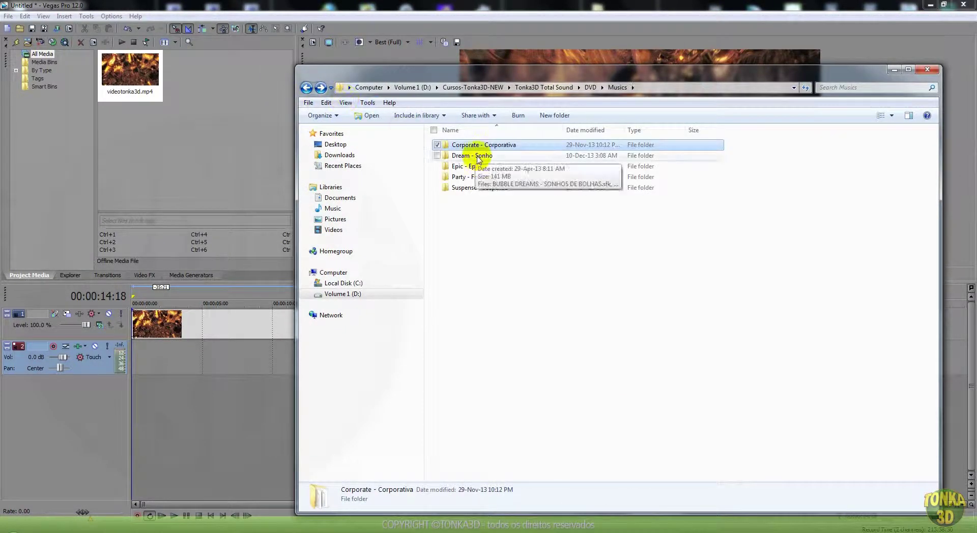
{"action": "double_click", "coordinate": [482, 188]}
{"action": "left_click", "coordinate": [492, 244]}
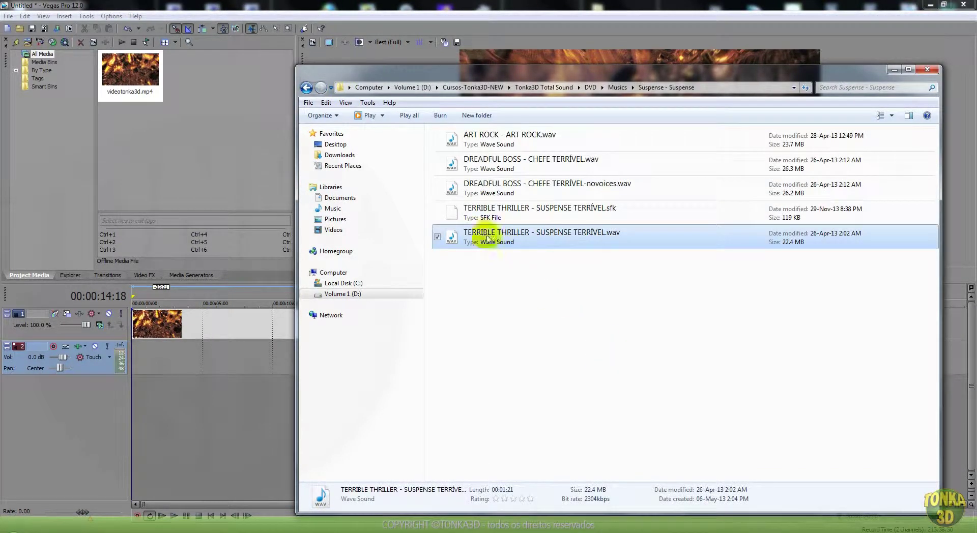
Add TERRIBLE THRILLER - SUSPENSE TERRÍVEL.wav to Project Media and onto audio track 2
{"action": "mouse_move", "coordinate": [493, 237]}
{"action": "left_mouse_down"}
{"action": "mouse_move", "coordinate": [144, 362]}
{"action": "mouse_move", "coordinate": [199, 141]}
{"action": "mouse_move", "coordinate": [186, 139]}
{"action": "left_mouse_up"}
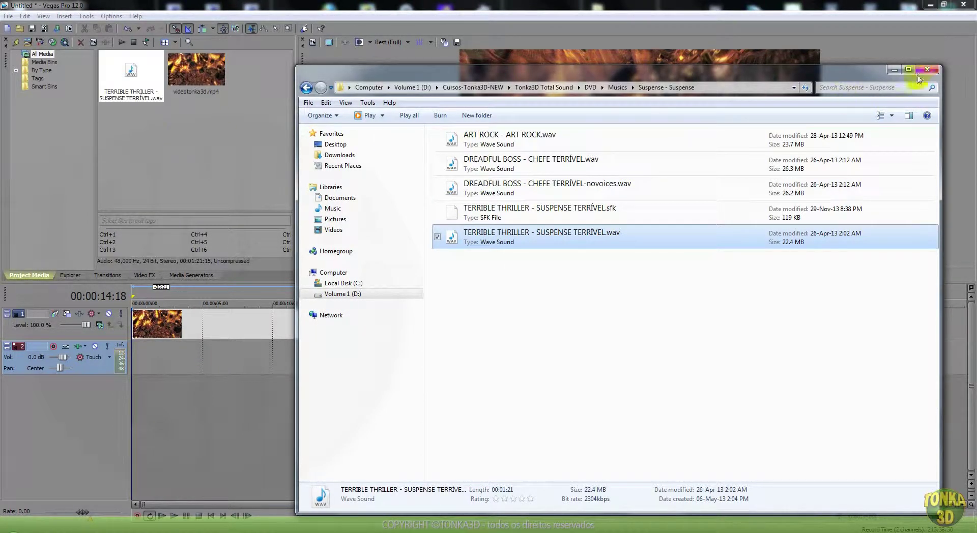
{"action": "left_click", "coordinate": [894, 69]}
{"action": "left_click_drag", "start_coordinate": [131, 71], "coordinate": [137, 359]}
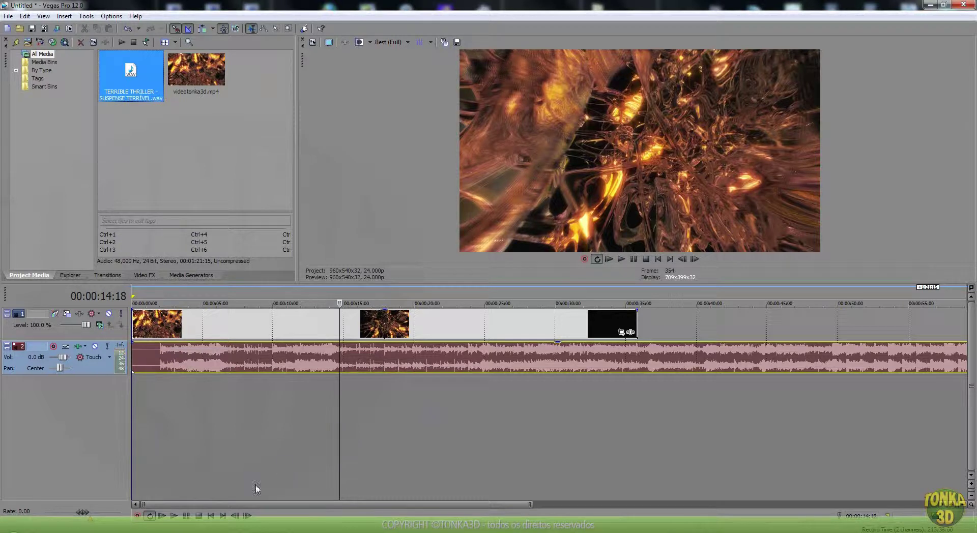
{"action": "left_click", "coordinate": [236, 322]}
{"action": "left_click", "coordinate": [462, 323]}
{"action": "left_click", "coordinate": [558, 327]}
{"action": "left_click", "coordinate": [344, 331]}
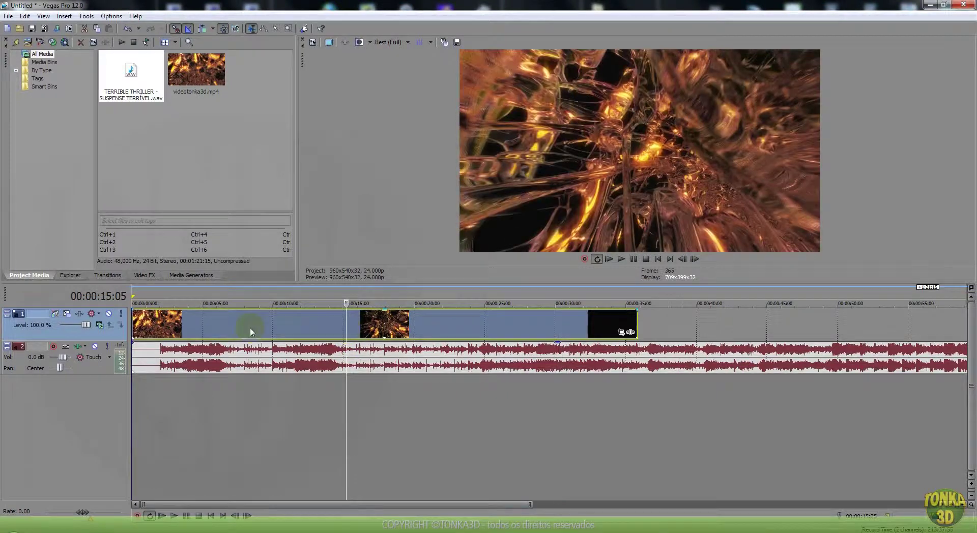
{"action": "left_click", "coordinate": [249, 330]}
{"action": "left_click", "coordinate": [206, 330]}
{"action": "left_click", "coordinate": [165, 326]}
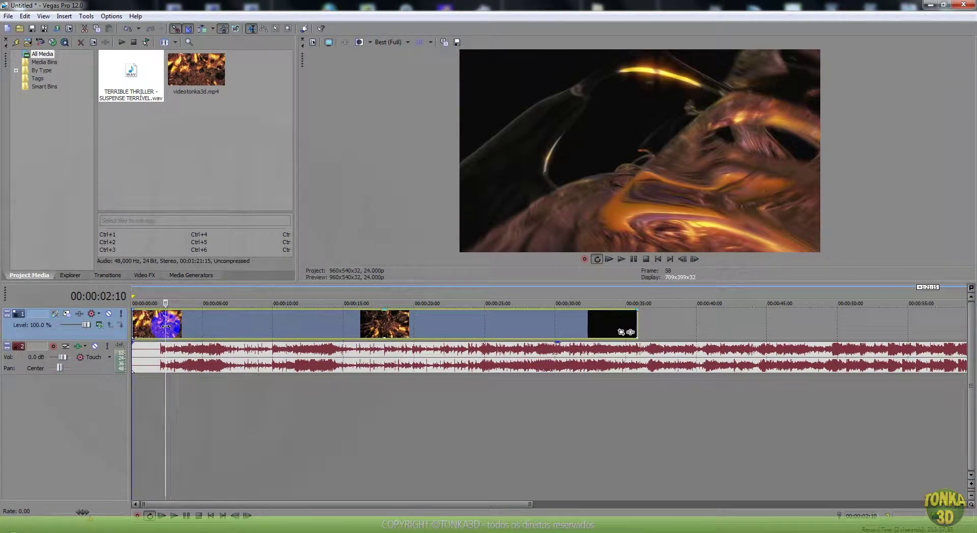
{"action": "key", "text": "space"}
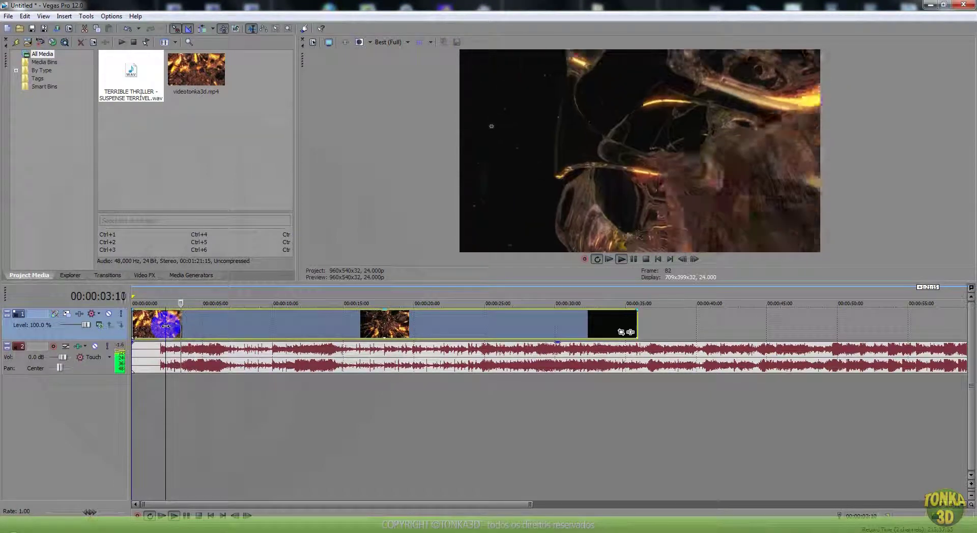
{"action": "key", "text": "space"}
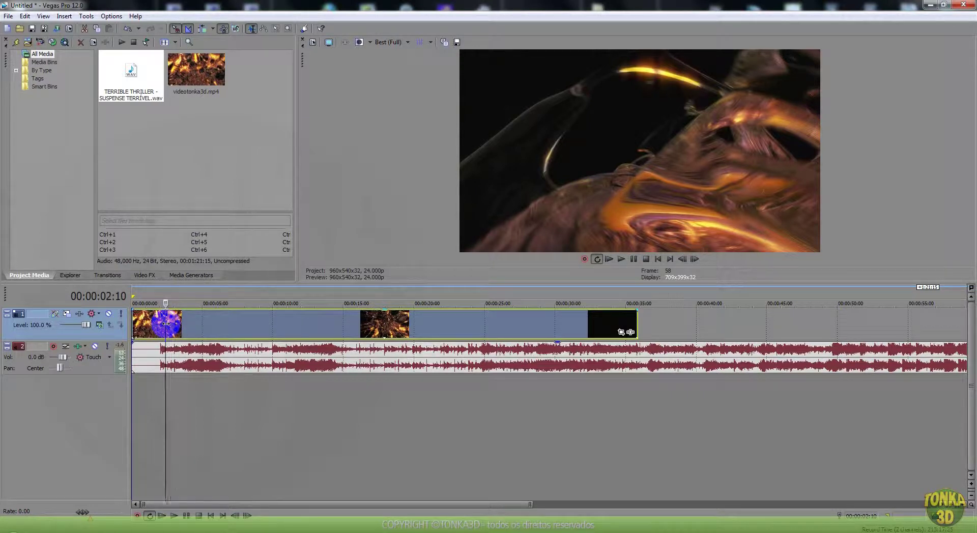
{"action": "key", "text": "space"}
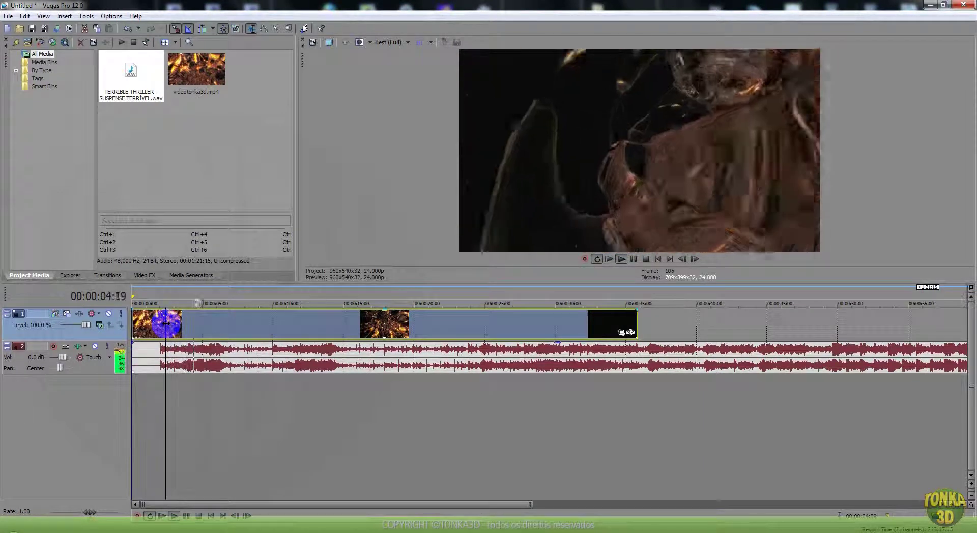
{"action": "key", "text": "Return"}
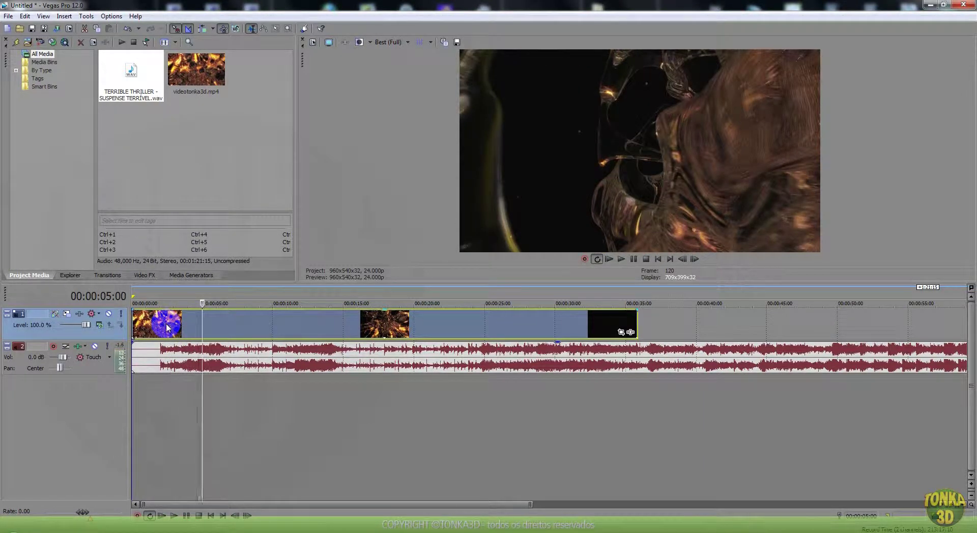
{"action": "key", "text": "space"}
{"action": "key", "text": "Return"}
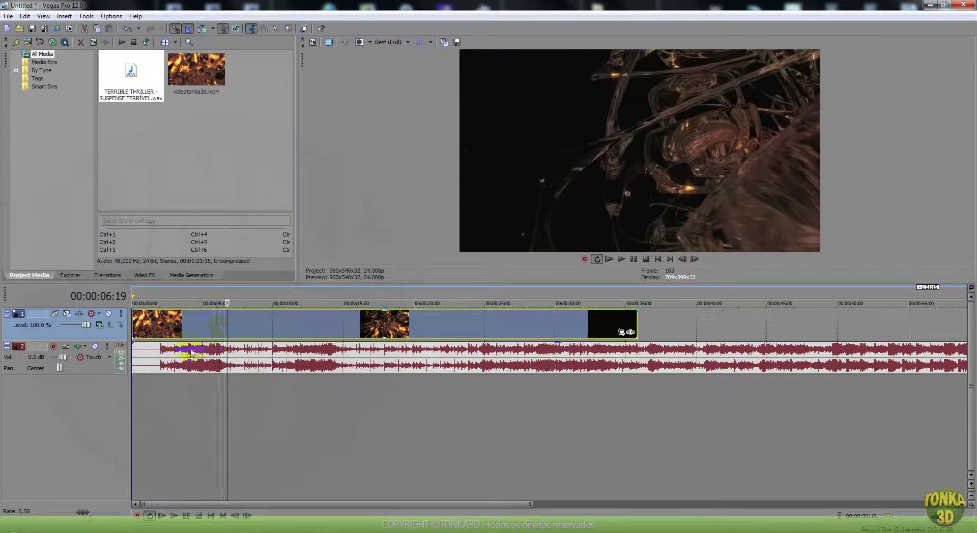
{"action": "left_click", "coordinate": [161, 355]}
{"action": "key", "text": "space"}
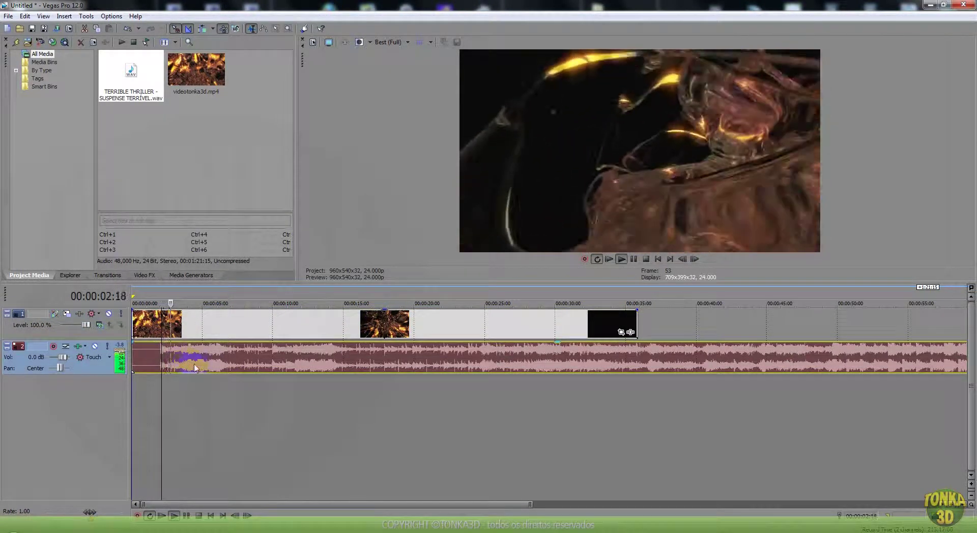
{"action": "key", "text": "space"}
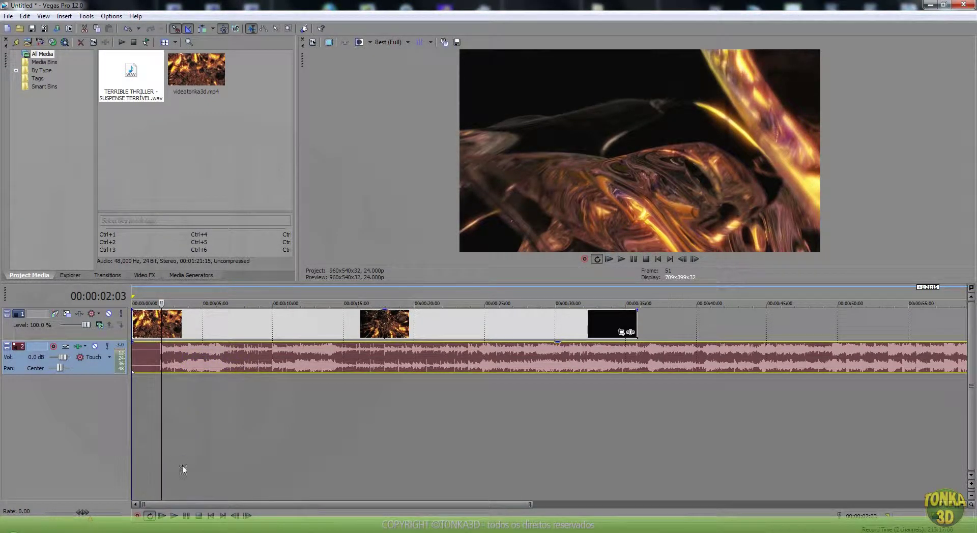
{"action": "key", "text": "space"}
{"action": "left_click", "coordinate": [186, 518]}
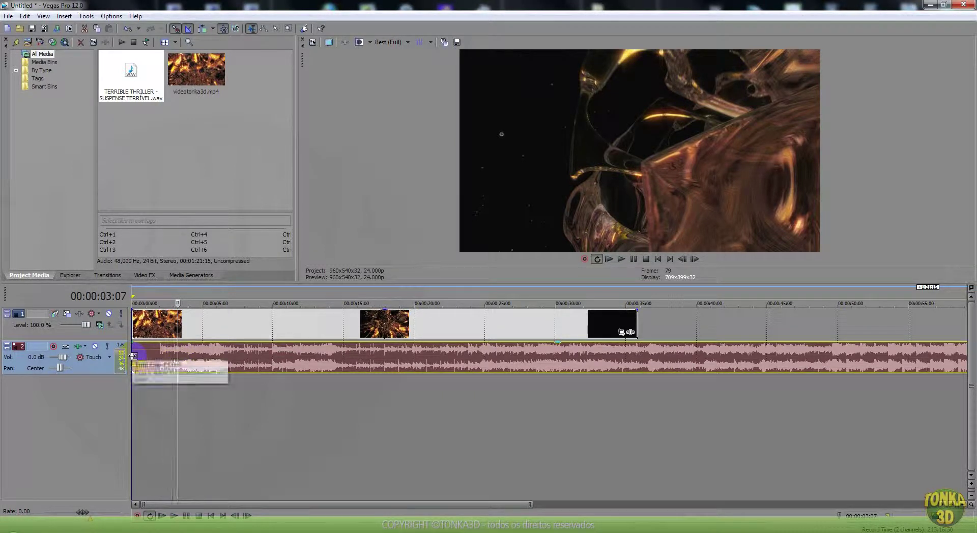
Slip the suspense music left so its waveform starts near 0, cursor at the start
{"action": "mouse_move", "coordinate": [133, 357]}
{"action": "left_mouse_down"}
{"action": "mouse_move", "coordinate": [484, 362]}
{"action": "mouse_move", "coordinate": [370, 358]}
{"action": "mouse_move", "coordinate": [443, 358]}
{"action": "left_mouse_up"}
{"action": "left_click_drag", "start_coordinate": [375, 355], "coordinate": [130, 350]}
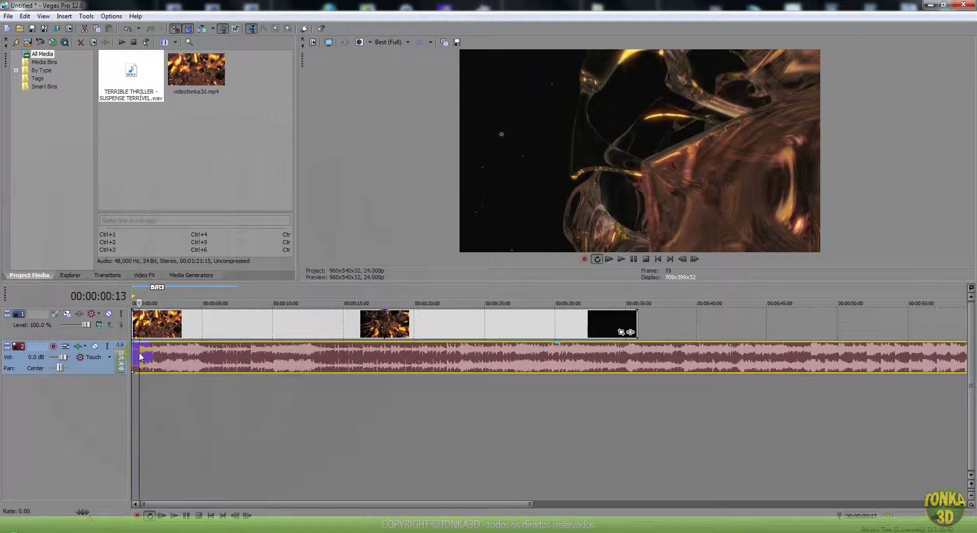
{"action": "left_click", "coordinate": [138, 352]}
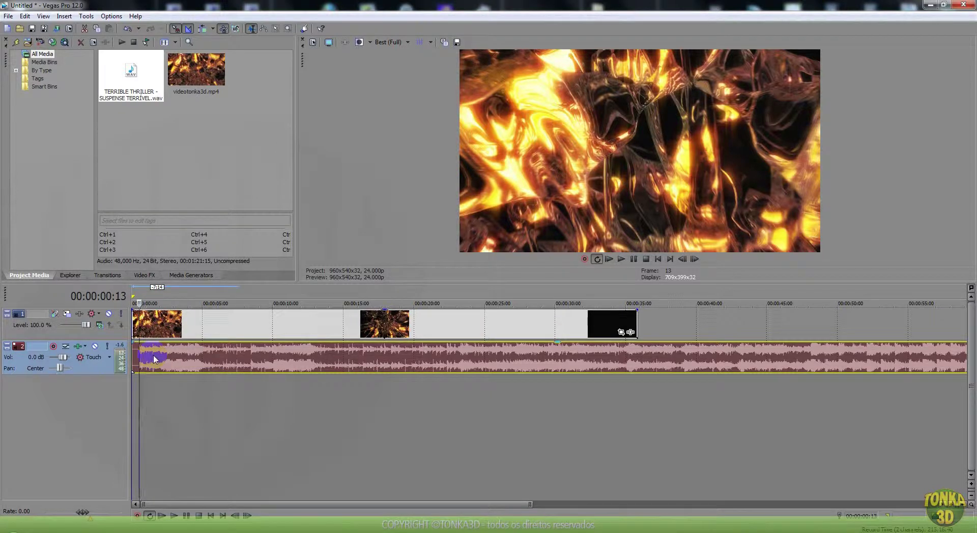
Zoom the timeline to frame level over the first second and return to the start
{"action": "scroll", "coordinate": [147, 358], "scroll_direction": "up", "scroll_amount": 2}
{"action": "scroll", "coordinate": [150, 361], "scroll_direction": "up", "scroll_amount": 2}
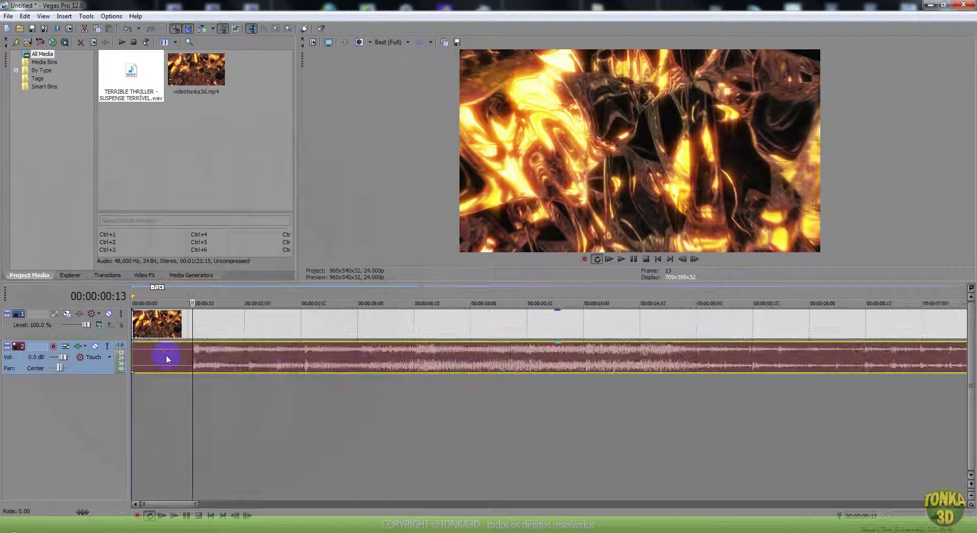
{"action": "scroll", "coordinate": [166, 358], "scroll_direction": "up", "scroll_amount": 2}
{"action": "scroll", "coordinate": [166, 358], "scroll_direction": "up", "scroll_amount": 2}
{"action": "scroll", "coordinate": [166, 356], "scroll_direction": "up", "scroll_amount": 1}
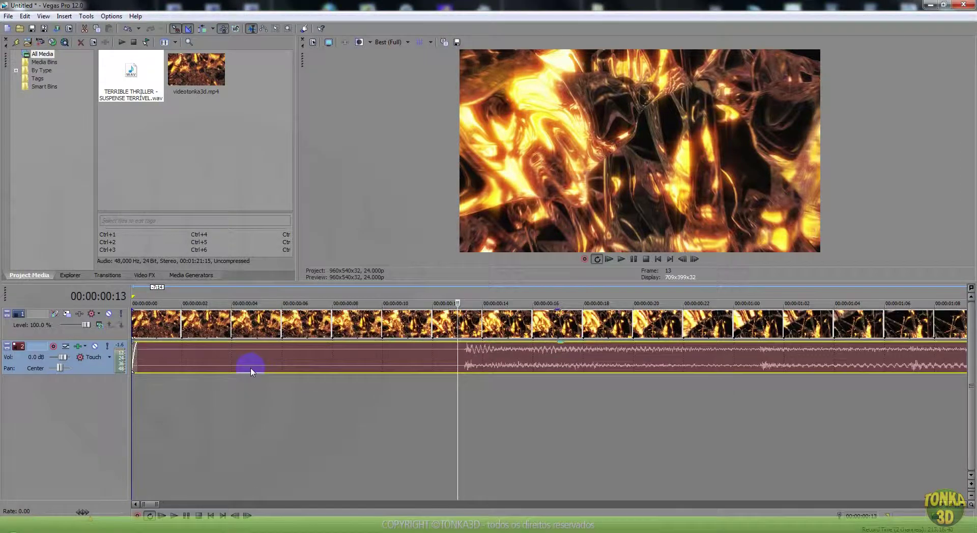
{"action": "scroll", "coordinate": [251, 367], "scroll_direction": "down", "scroll_amount": 2}
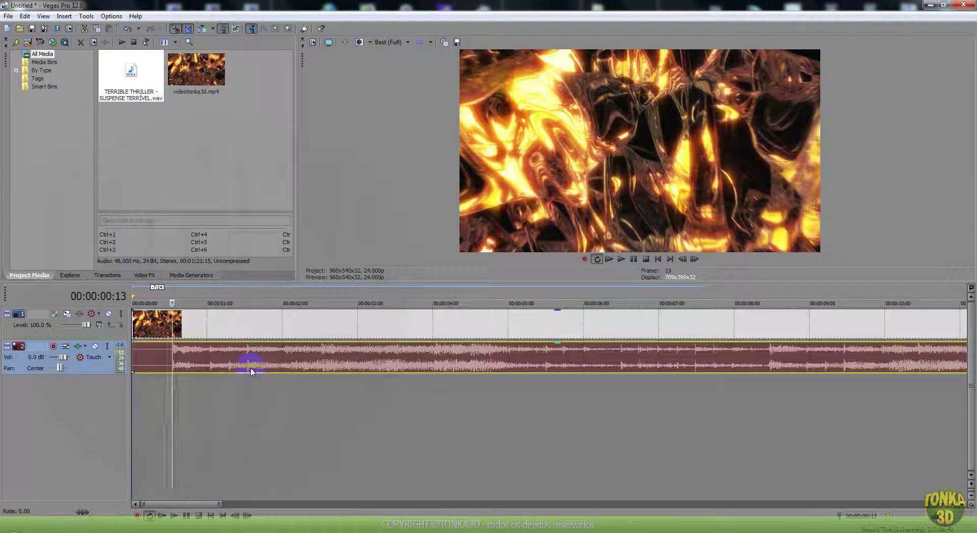
{"action": "scroll", "coordinate": [249, 368], "scroll_direction": "down", "scroll_amount": 1}
{"action": "scroll", "coordinate": [174, 355], "scroll_direction": "up", "scroll_amount": 5}
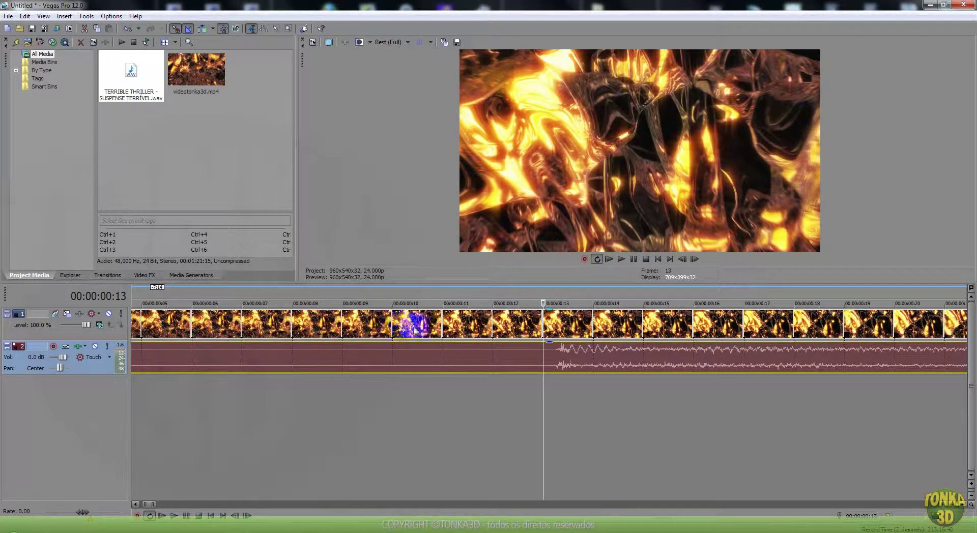
{"action": "scroll", "coordinate": [341, 359], "scroll_direction": "down", "scroll_amount": 3}
{"action": "scroll", "coordinate": [341, 359], "scroll_direction": "up", "scroll_amount": 1}
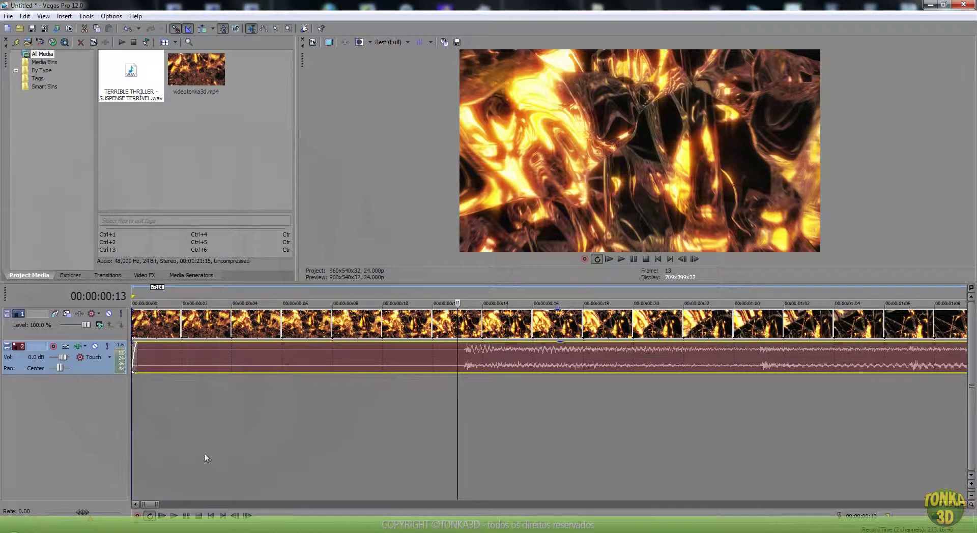
{"action": "left_click", "coordinate": [210, 515]}
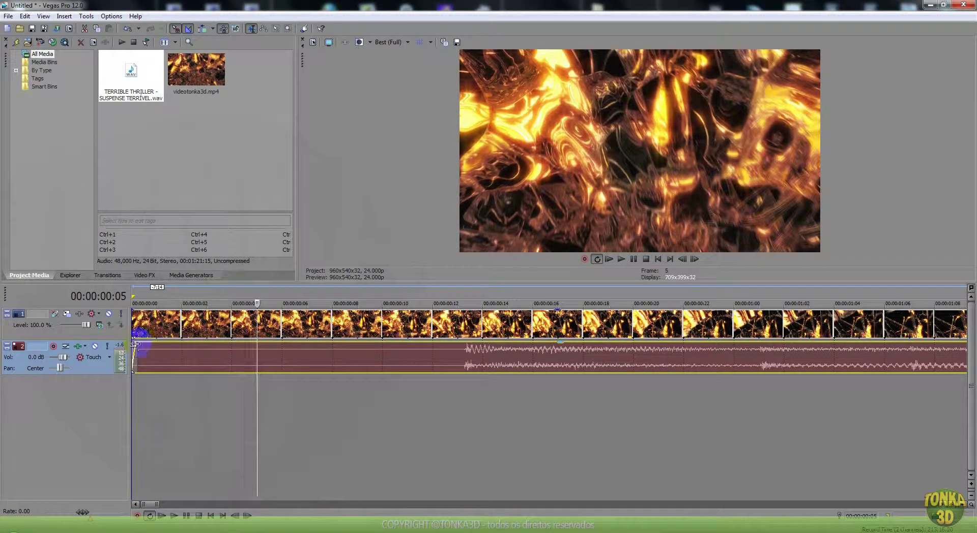
Drop the trial fade-in, move the music event to 00:00:00:00, and replay from the start
{"action": "mouse_move", "coordinate": [134, 344]}
{"action": "left_mouse_down"}
{"action": "mouse_move", "coordinate": [369, 359]}
{"action": "mouse_move", "coordinate": [373, 346]}
{"action": "left_mouse_up"}
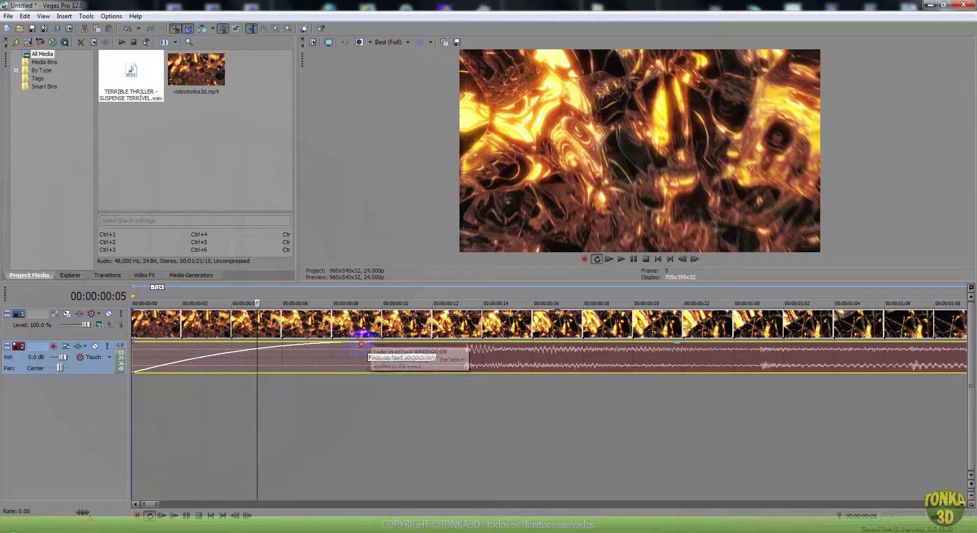
{"action": "mouse_move", "coordinate": [369, 344]}
{"action": "left_mouse_down"}
{"action": "mouse_move", "coordinate": [137, 348]}
{"action": "mouse_move", "coordinate": [315, 358]}
{"action": "mouse_move", "coordinate": [302, 361]}
{"action": "left_mouse_up"}
{"action": "mouse_move", "coordinate": [392, 354]}
{"action": "left_mouse_down"}
{"action": "mouse_move", "coordinate": [134, 356]}
{"action": "mouse_move", "coordinate": [170, 359]}
{"action": "mouse_move", "coordinate": [141, 362]}
{"action": "left_mouse_up"}
{"action": "left_click", "coordinate": [210, 516]}
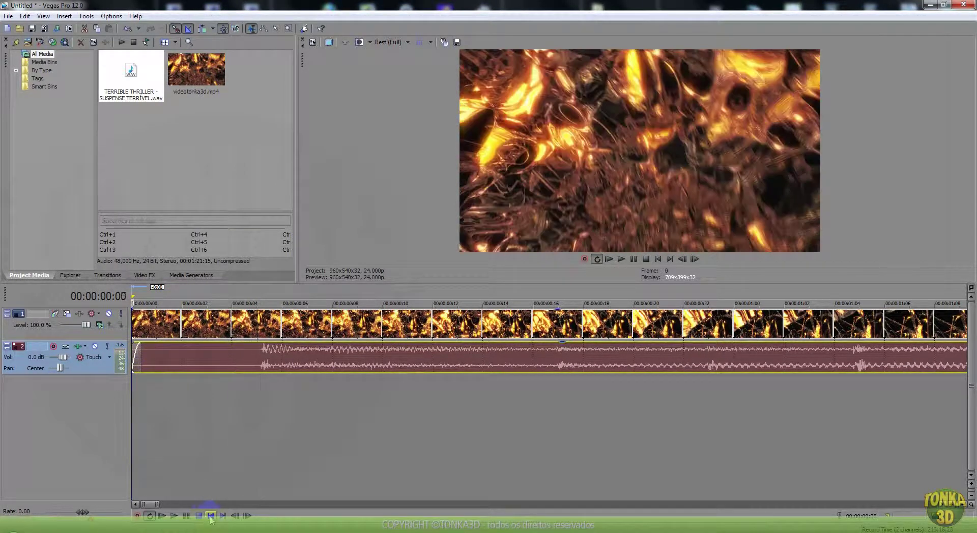
{"action": "key", "text": "space"}
{"action": "key", "text": "space"}
Play the project with the suspense music selected, stopping after the 35-second video ends
{"action": "scroll", "coordinate": [344, 356], "scroll_direction": "down", "scroll_amount": 5}
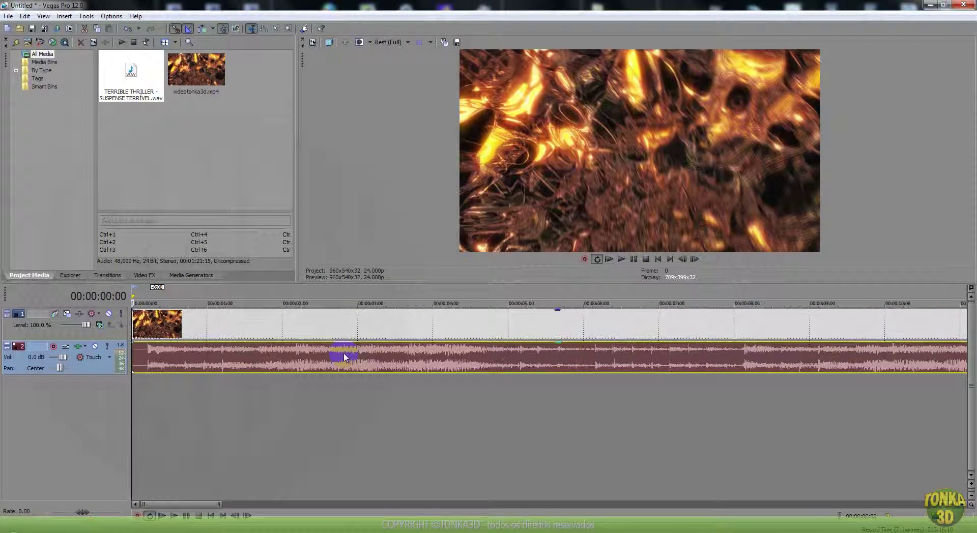
{"action": "scroll", "coordinate": [343, 356], "scroll_direction": "down", "scroll_amount": 3}
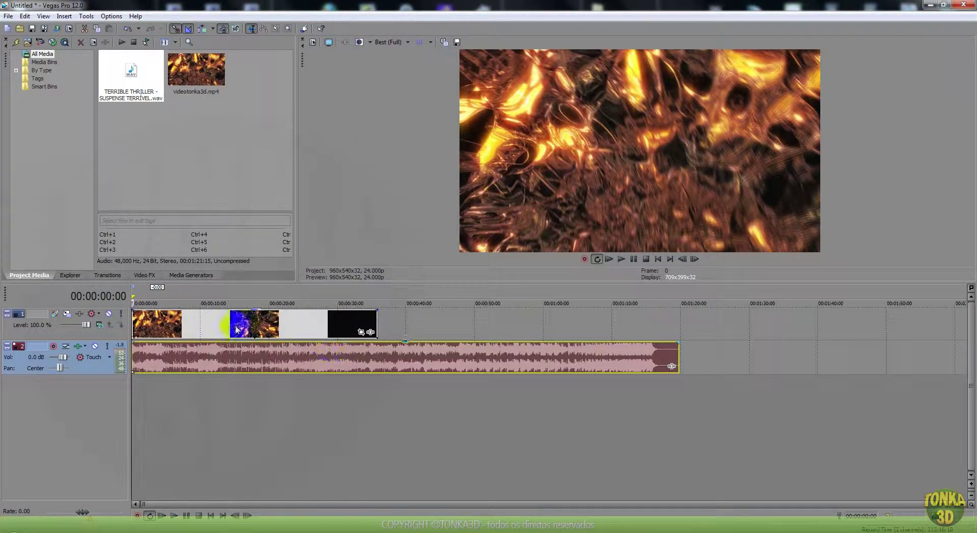
{"action": "left_click", "coordinate": [212, 326]}
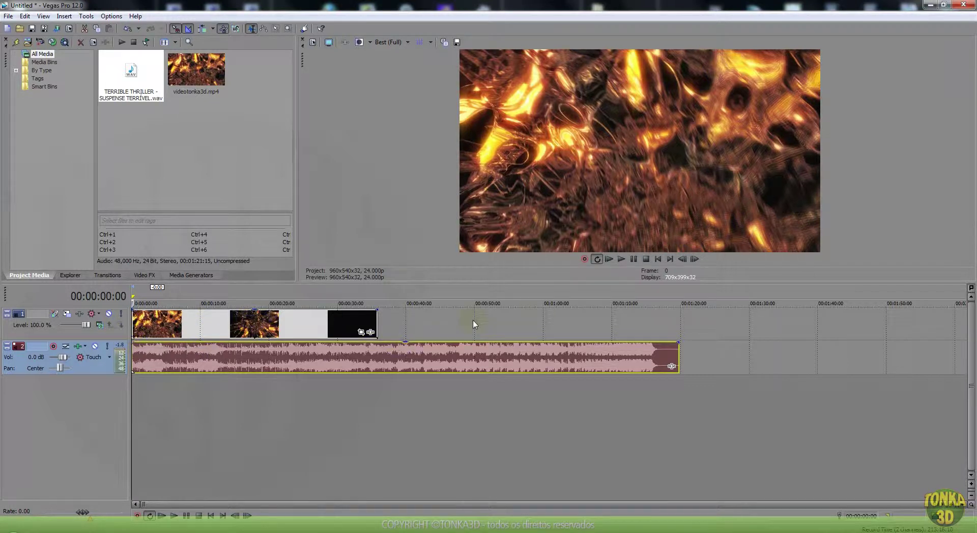
{"action": "left_click", "coordinate": [324, 349]}
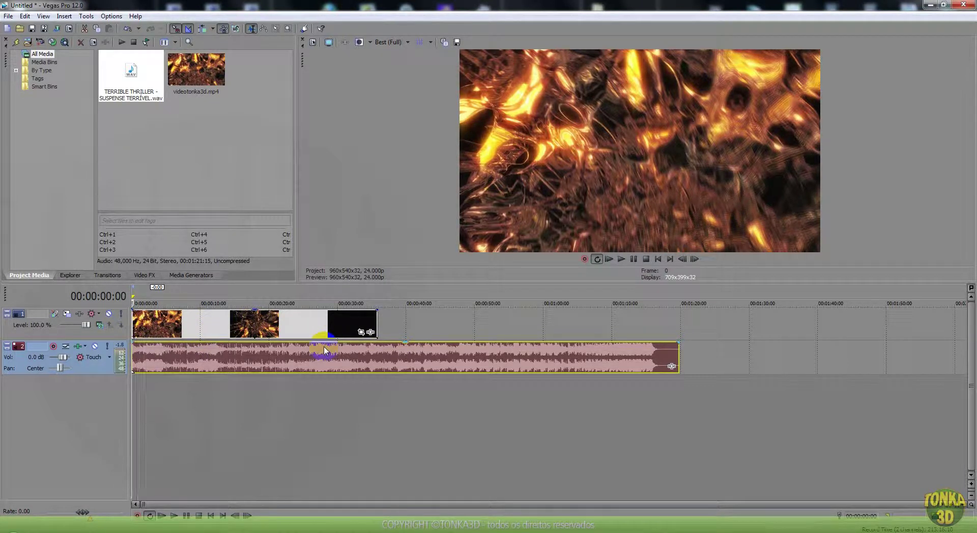
{"action": "key", "text": "space"}
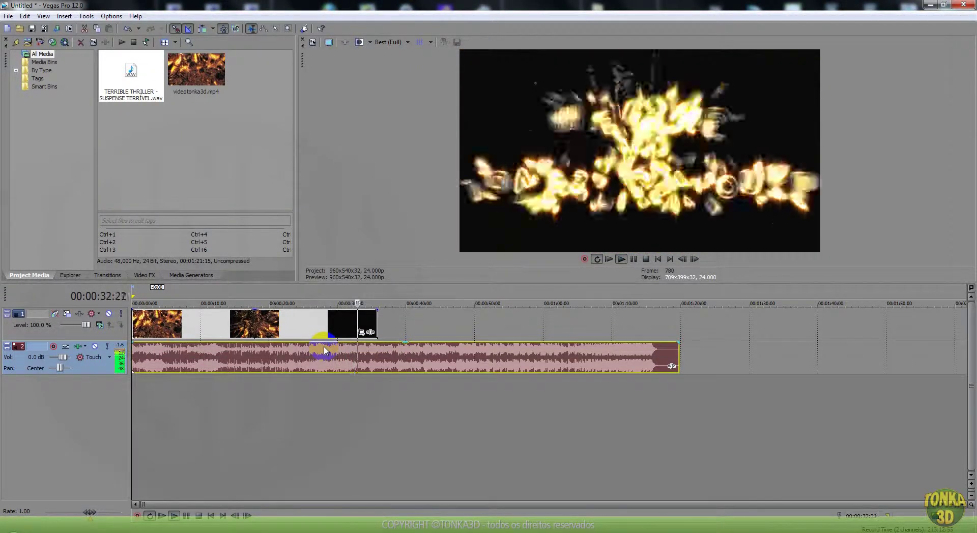
{"action": "left_click", "coordinate": [186, 516]}
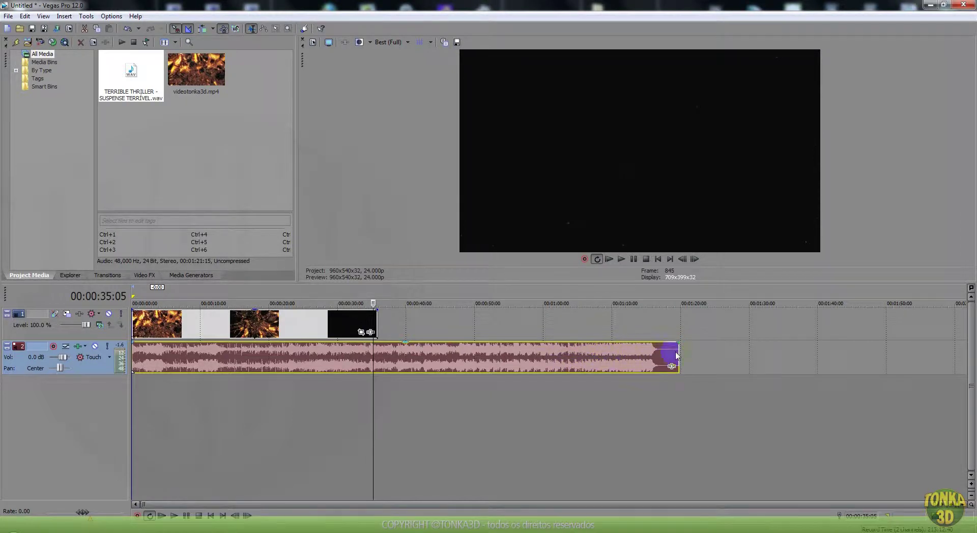
Preview the suspense music from about one minute in, then stop
{"action": "left_click", "coordinate": [563, 348]}
{"action": "key", "text": "space"}
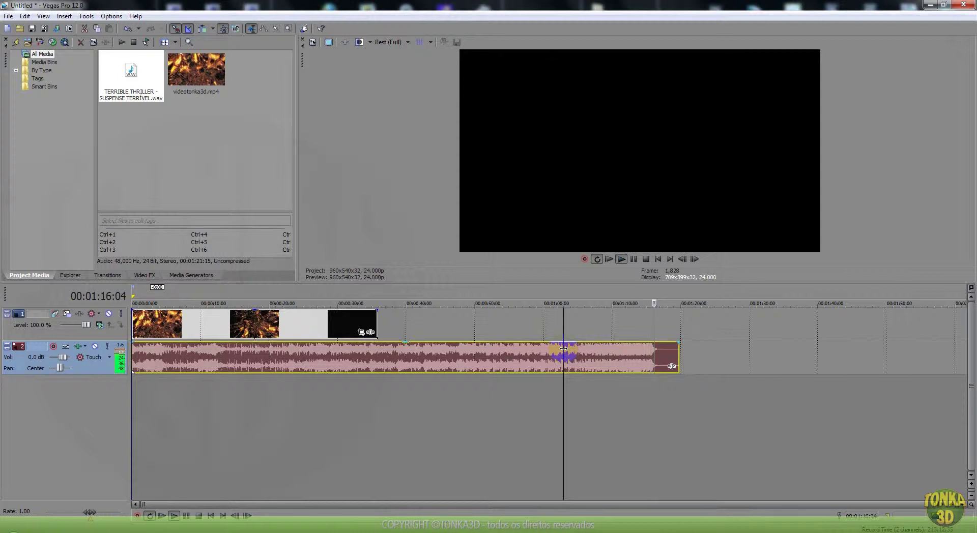
{"action": "key", "text": "space"}
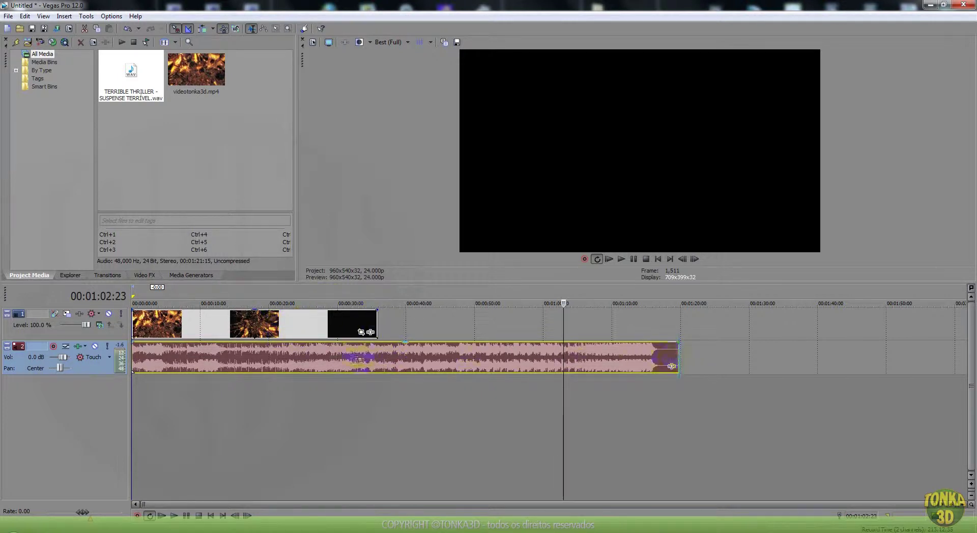
Trim the music event's right edge to about 00:00:15 and preview where it ends
{"action": "left_click_drag", "start_coordinate": [677, 354], "coordinate": [236, 354]}
{"action": "left_click", "coordinate": [211, 325]}
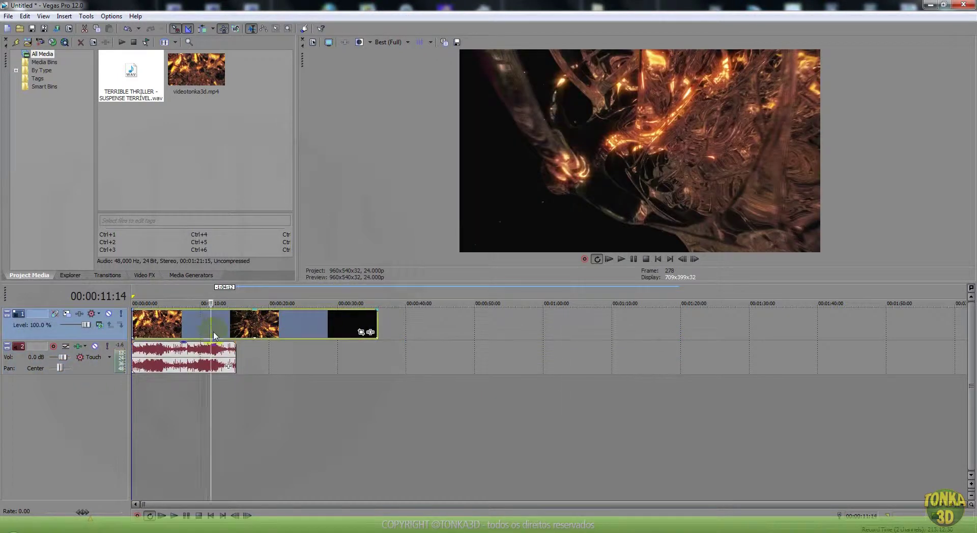
{"action": "key", "text": "space"}
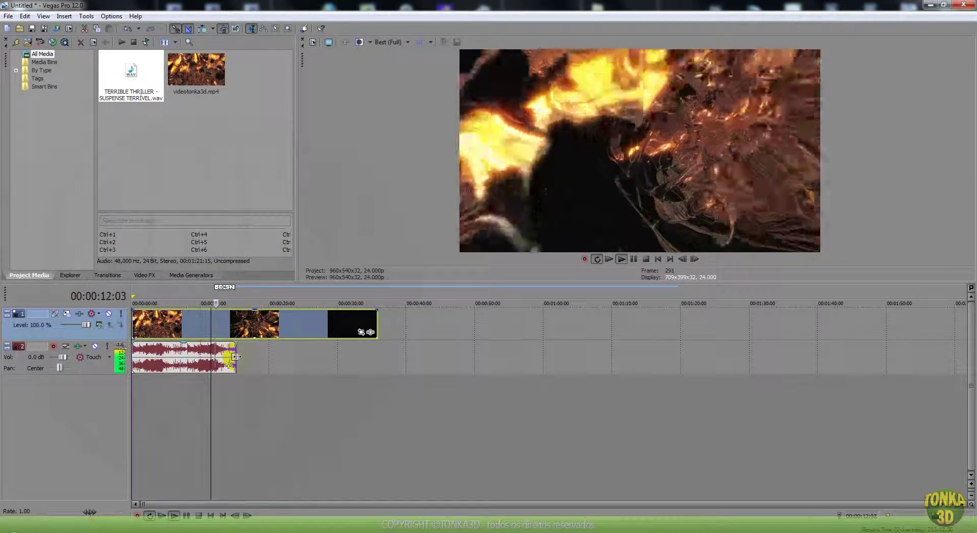
{"action": "key", "text": "space"}
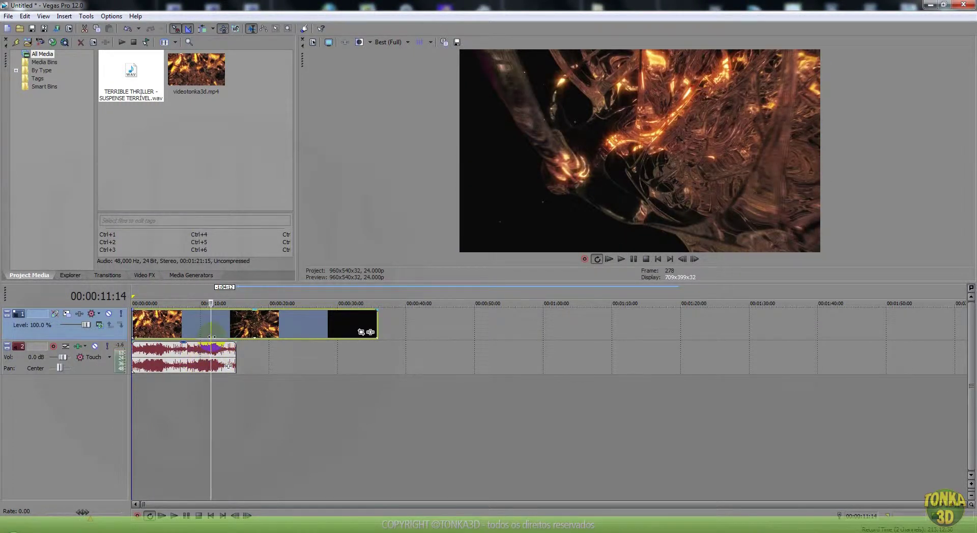
{"action": "left_click", "coordinate": [182, 354]}
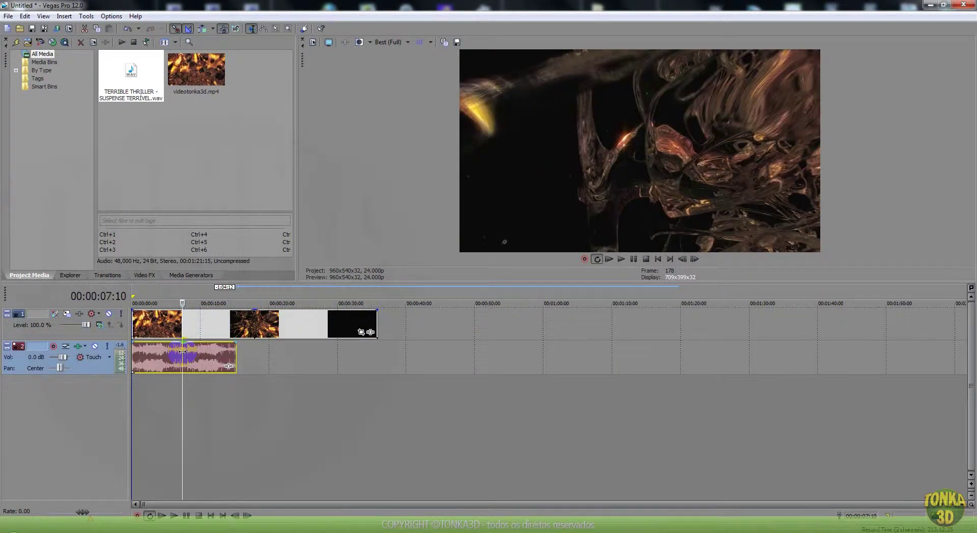
Paste a copy of the music at 00:00:41:22, then lengthen and shift it earlier
{"action": "left_click", "coordinate": [419, 359]}
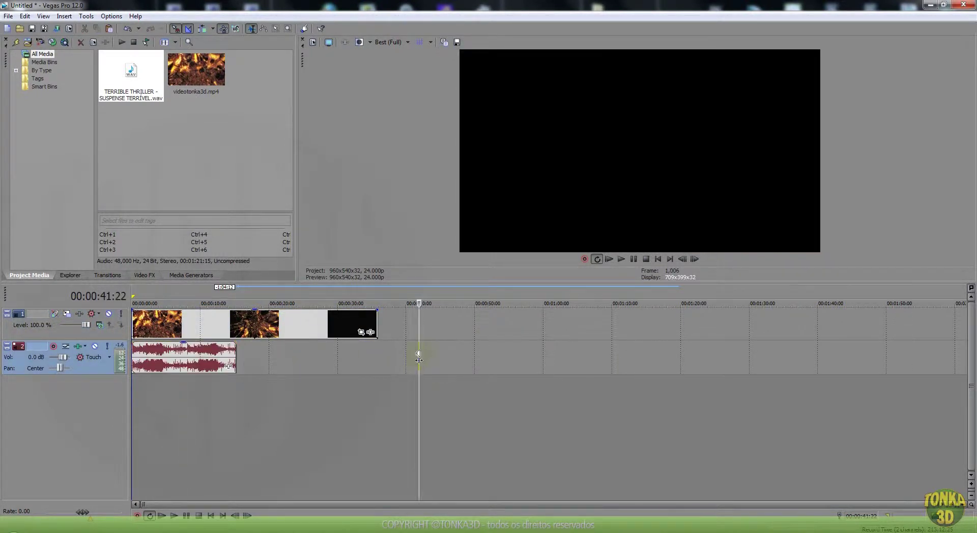
{"action": "key", "text": "ctrl+v"}
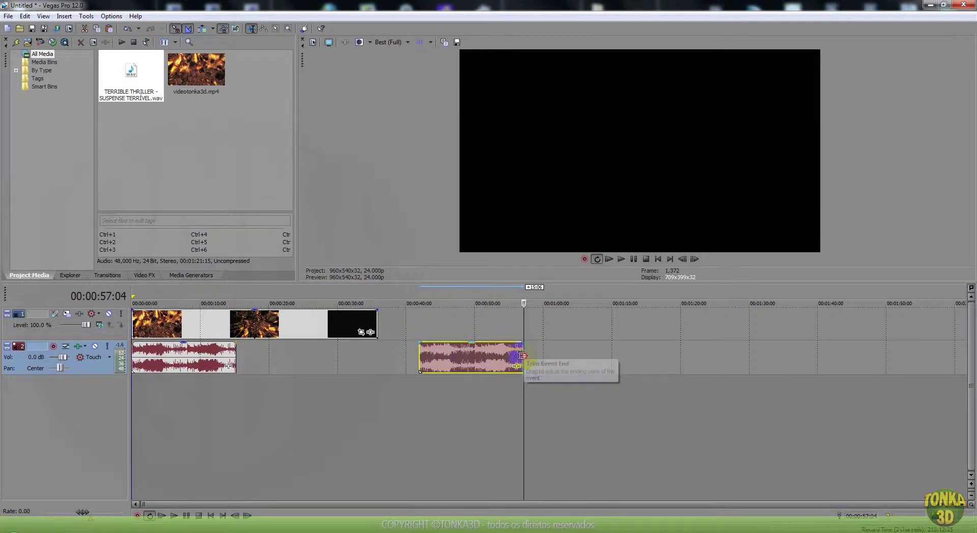
{"action": "left_click_drag", "start_coordinate": [522, 354], "coordinate": [831, 358]}
{"action": "left_click_drag", "start_coordinate": [746, 363], "coordinate": [588, 365]}
{"action": "left_click_drag", "start_coordinate": [676, 356], "coordinate": [868, 357]}
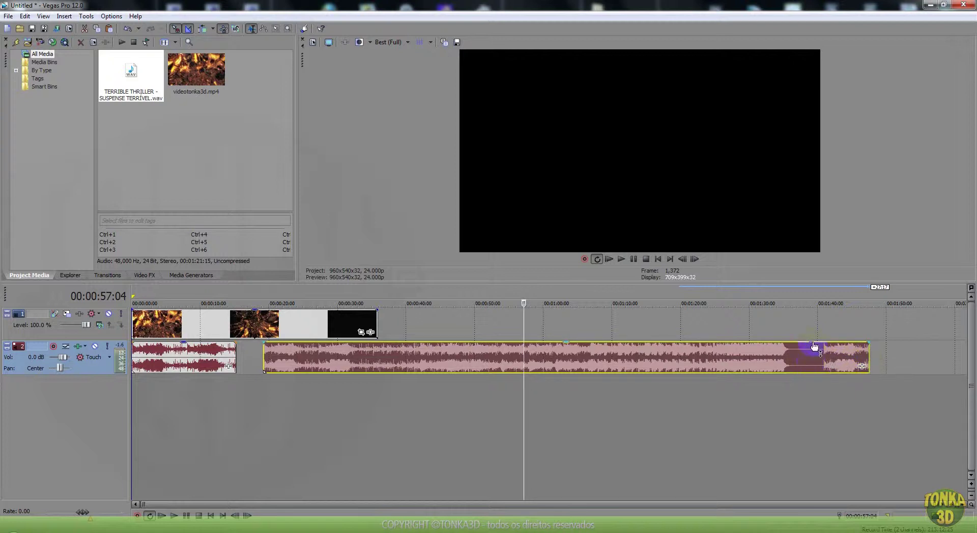
Preview the song's ending and trim both edges of the copy to keep only the ending
{"action": "left_click", "coordinate": [816, 349]}
{"action": "key", "text": "space"}
{"action": "key", "text": "space"}
{"action": "left_click_drag", "start_coordinate": [867, 349], "coordinate": [808, 357]}
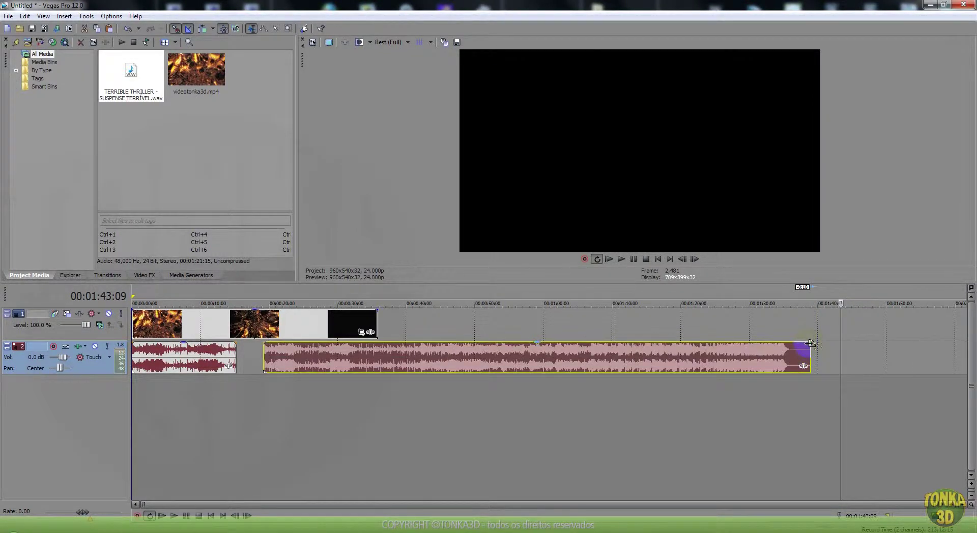
{"action": "mouse_move", "coordinate": [266, 350]}
{"action": "left_mouse_down"}
{"action": "mouse_move", "coordinate": [621, 354]}
{"action": "mouse_move", "coordinate": [301, 358]}
{"action": "mouse_move", "coordinate": [392, 358]}
{"action": "mouse_move", "coordinate": [341, 359]}
{"action": "left_mouse_up"}
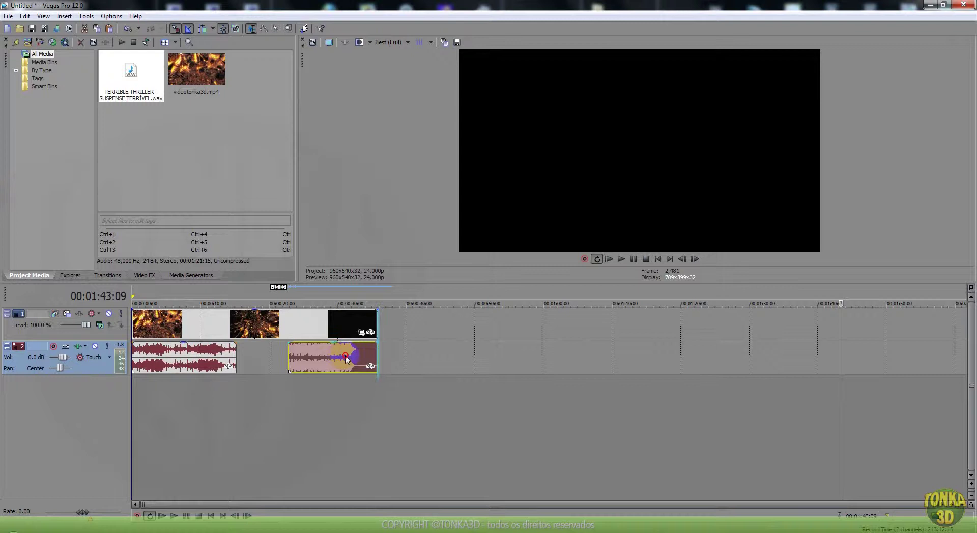
Nudge the ending music event later, extend its start to about 18 seconds, and preview
{"action": "left_click", "coordinate": [318, 351]}
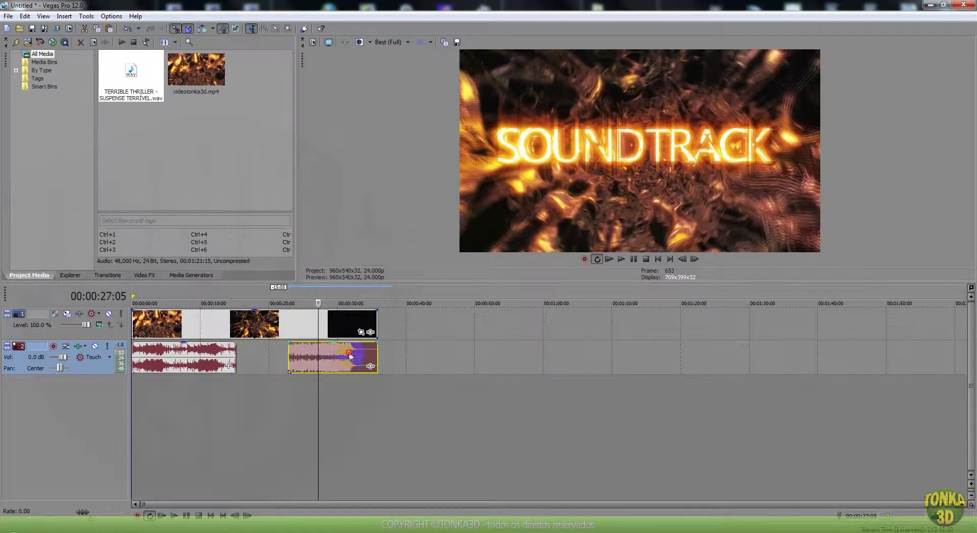
{"action": "mouse_move", "coordinate": [356, 353]}
{"action": "left_mouse_down"}
{"action": "mouse_move", "coordinate": [370, 353]}
{"action": "mouse_move", "coordinate": [357, 353]}
{"action": "left_mouse_up"}
{"action": "left_click_drag", "start_coordinate": [289, 353], "coordinate": [251, 359]}
{"action": "left_click", "coordinate": [292, 353]}
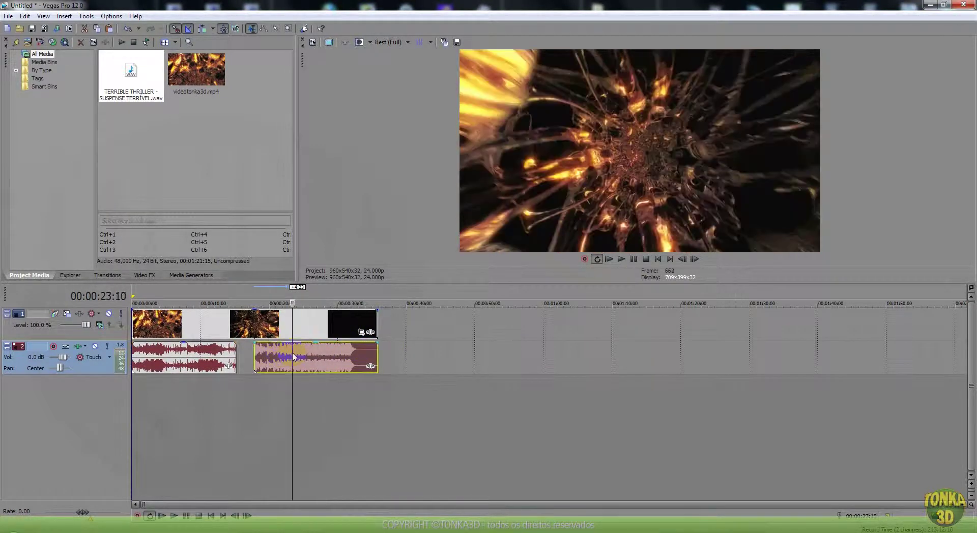
{"action": "key", "text": "space"}
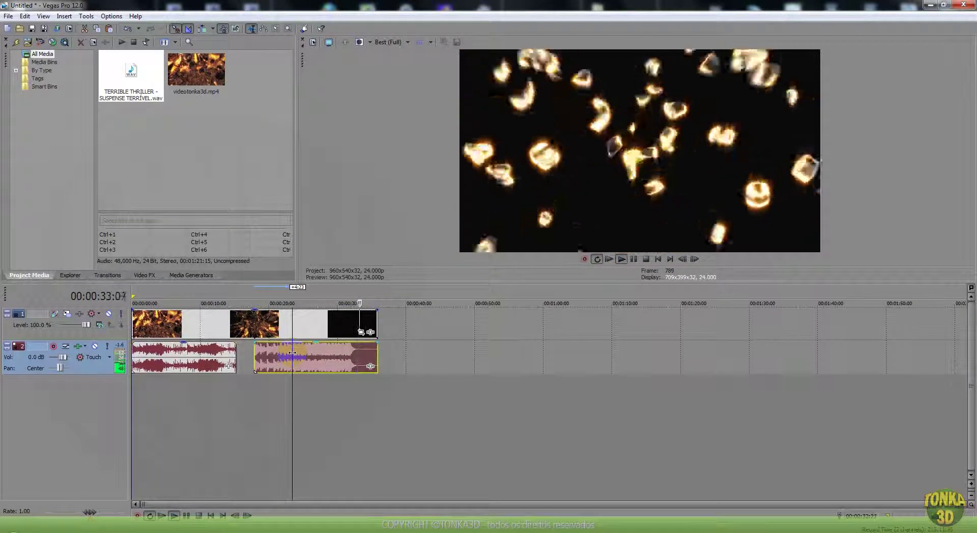
{"action": "left_click", "coordinate": [186, 515]}
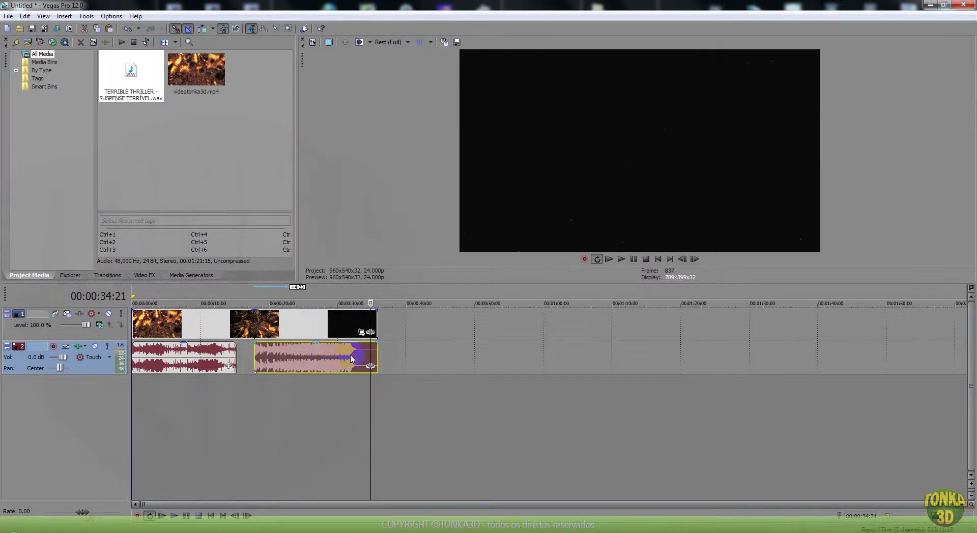
Overlap the first music event with the second around 13 seconds for a ~10-second crossfade
{"action": "scroll", "coordinate": [290, 355], "scroll_direction": "up", "scroll_amount": 1}
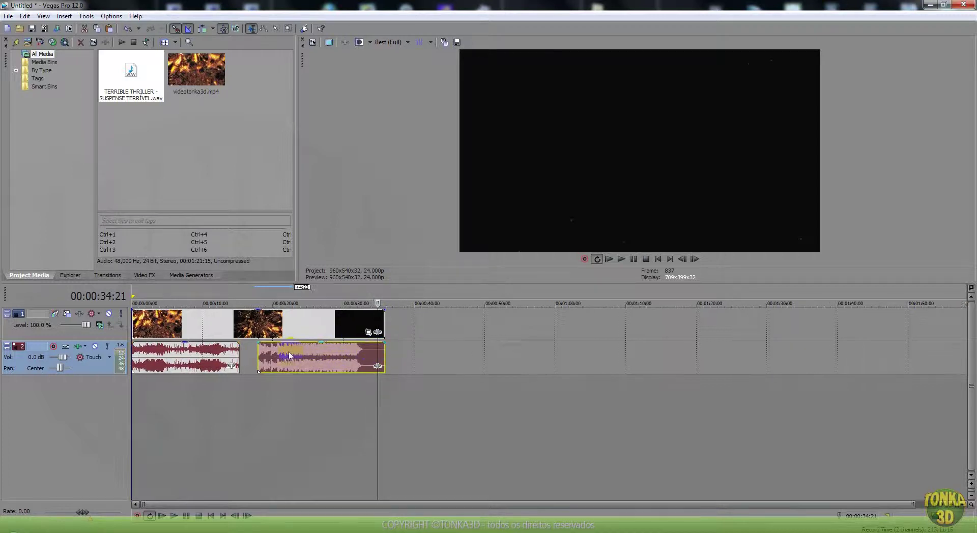
{"action": "scroll", "coordinate": [290, 358], "scroll_direction": "up", "scroll_amount": 2}
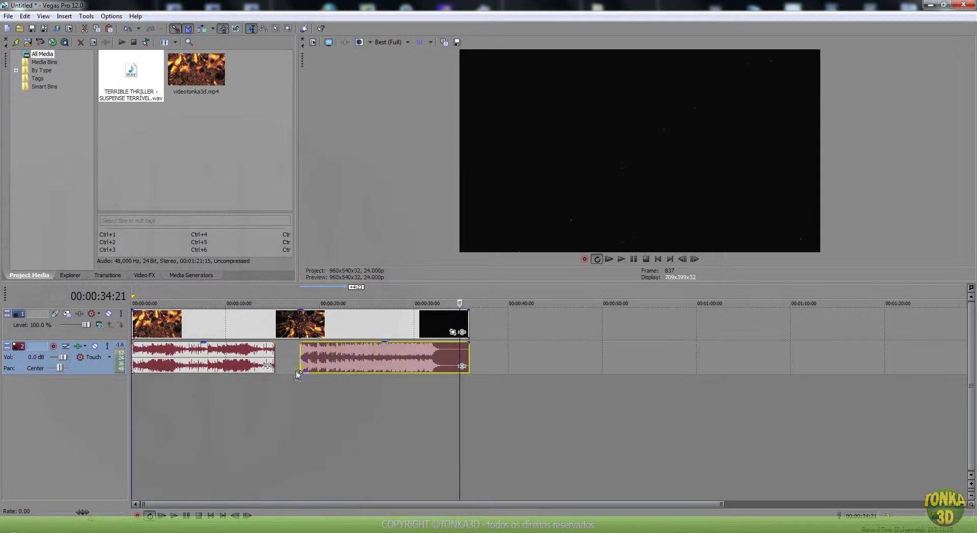
{"action": "left_click_drag", "start_coordinate": [300, 354], "coordinate": [282, 354]}
{"action": "left_click", "coordinate": [260, 353]}
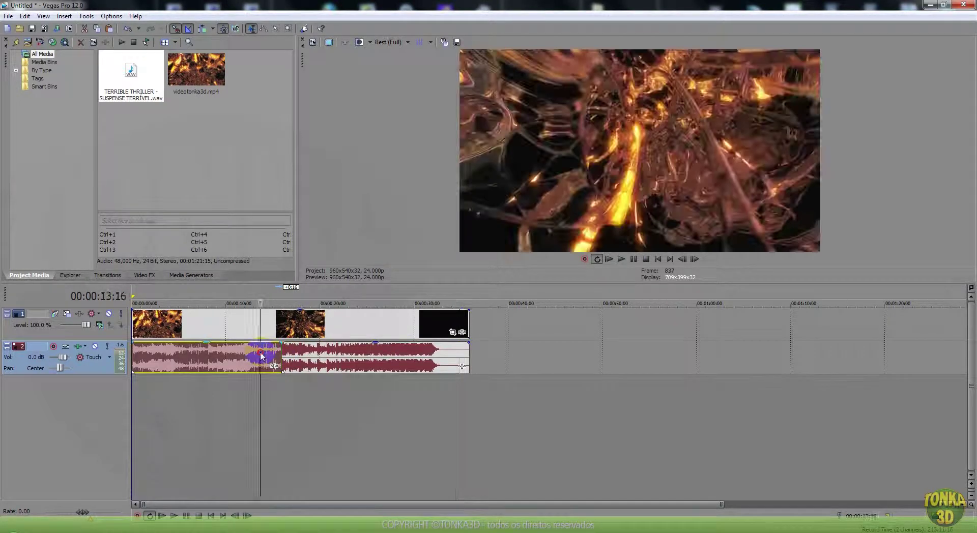
{"action": "key", "text": "space"}
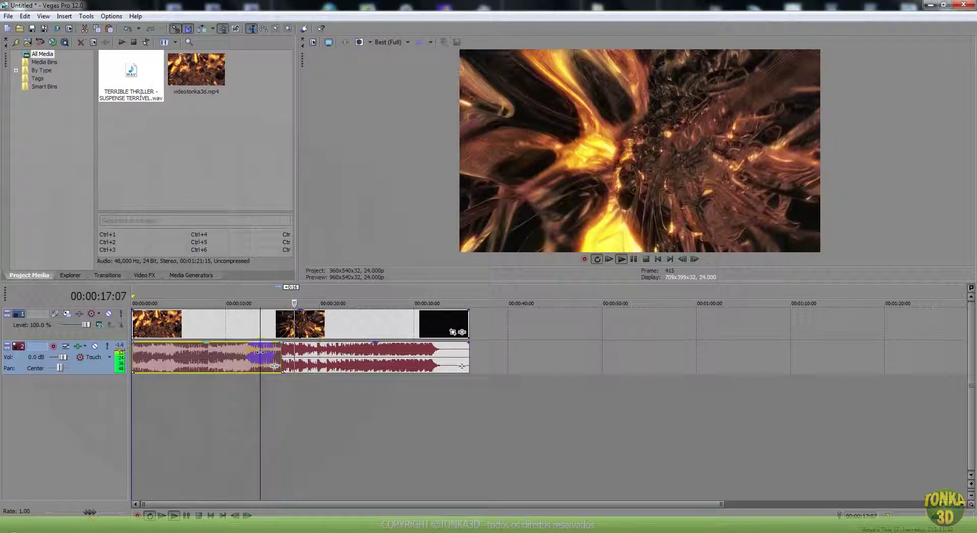
{"action": "key", "text": "space"}
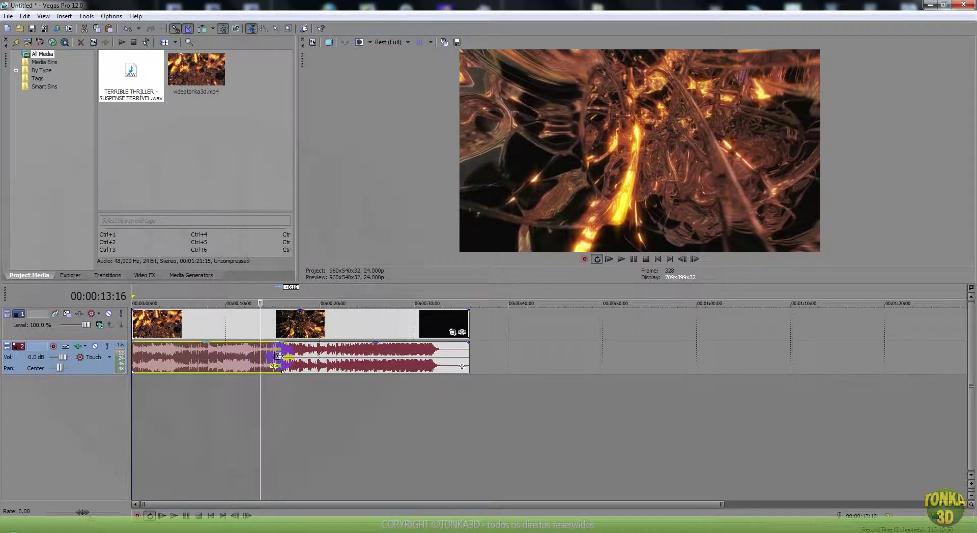
{"action": "mouse_move", "coordinate": [279, 356]}
{"action": "left_mouse_down"}
{"action": "mouse_move", "coordinate": [359, 355]}
{"action": "mouse_move", "coordinate": [280, 363]}
{"action": "left_mouse_up"}
{"action": "left_click_drag", "start_coordinate": [279, 352], "coordinate": [353, 351]}
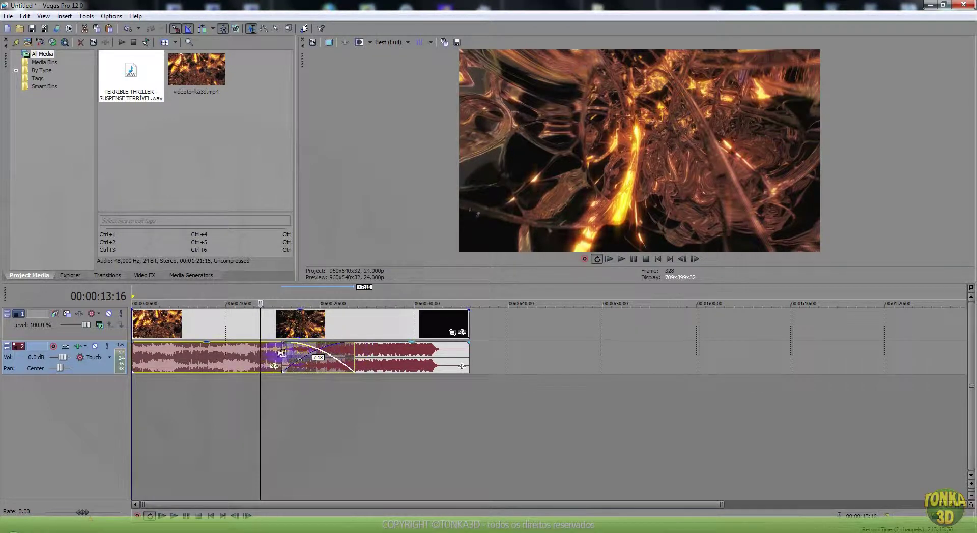
{"action": "left_click_drag", "start_coordinate": [281, 352], "coordinate": [260, 352]}
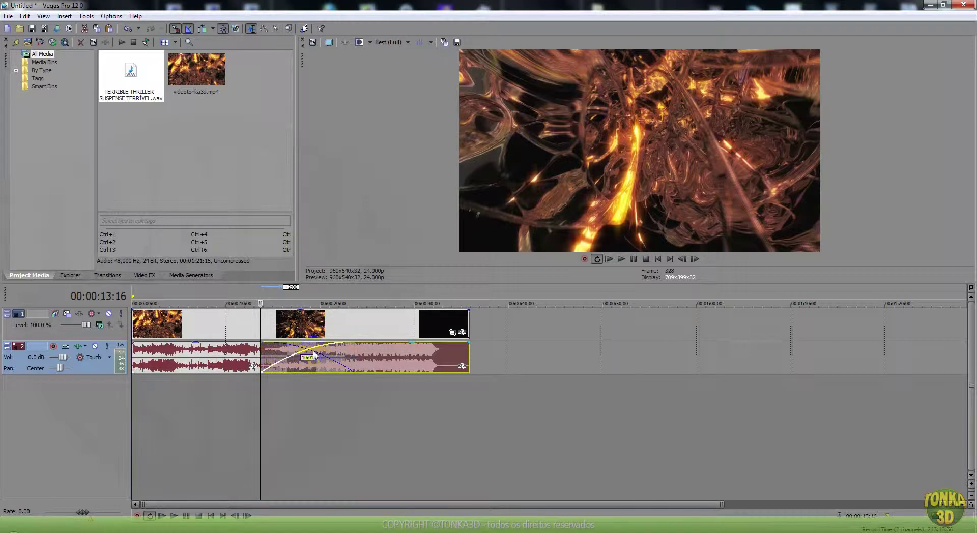
Step the playhead through the crossfade between the two music sections
{"action": "scroll", "coordinate": [306, 346], "scroll_direction": "up", "scroll_amount": 1}
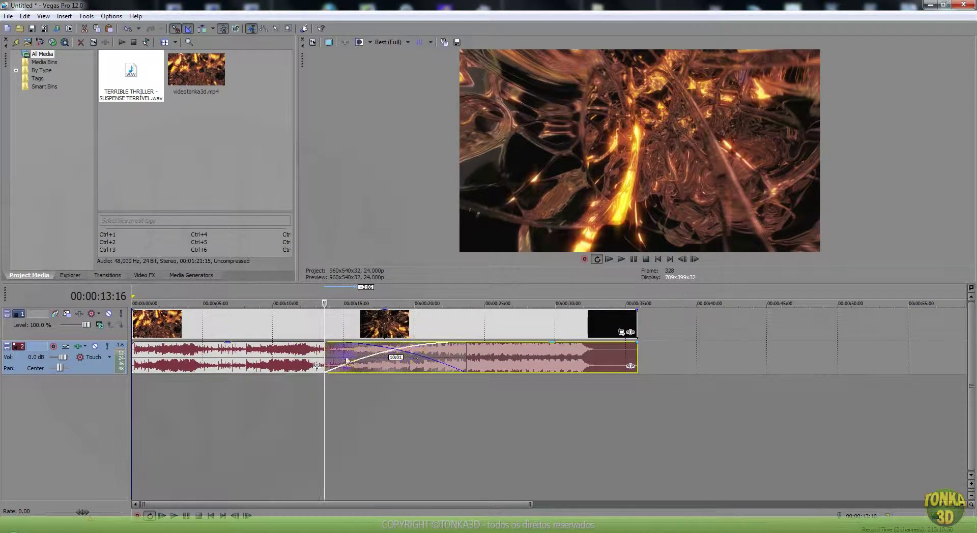
{"action": "left_click", "coordinate": [330, 350]}
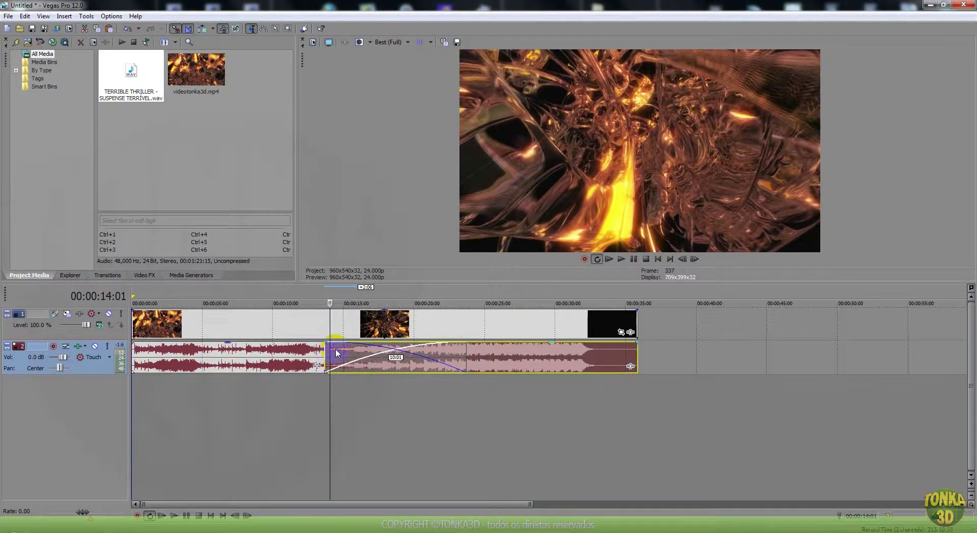
{"action": "left_click", "coordinate": [337, 351]}
{"action": "left_click", "coordinate": [346, 352]}
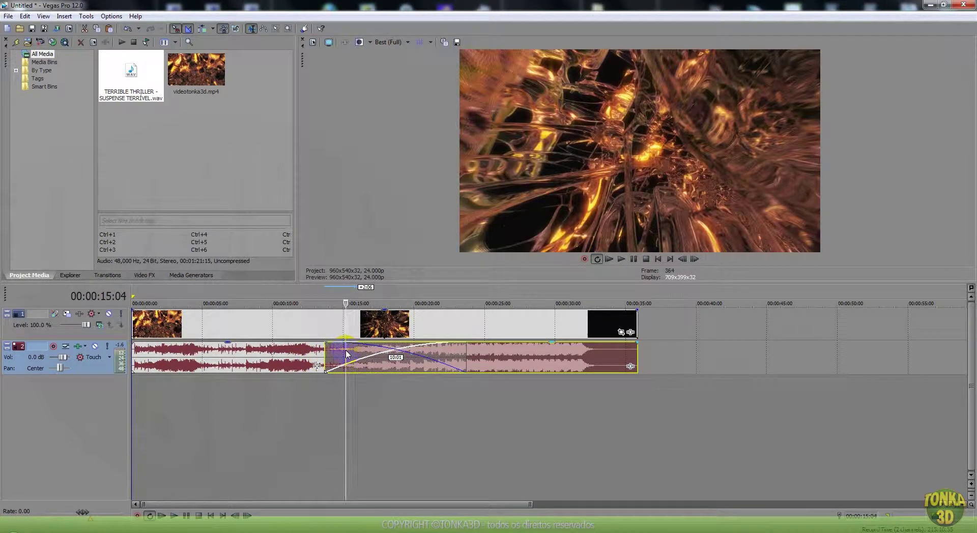
{"action": "left_click", "coordinate": [352, 352]}
{"action": "left_click", "coordinate": [359, 354]}
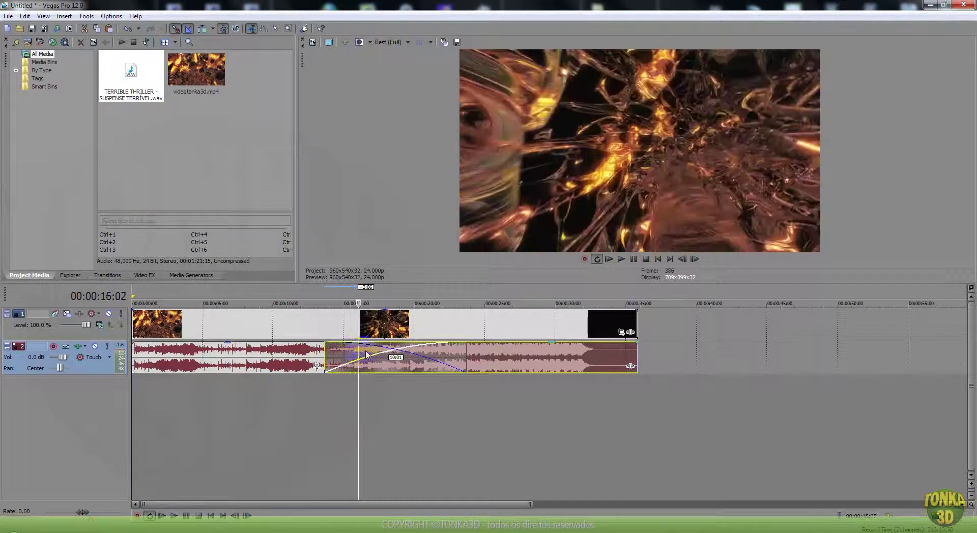
Try crossfade lengths of about seven and nine seconds and play back the result
{"action": "left_click_drag", "start_coordinate": [326, 358], "coordinate": [365, 357]}
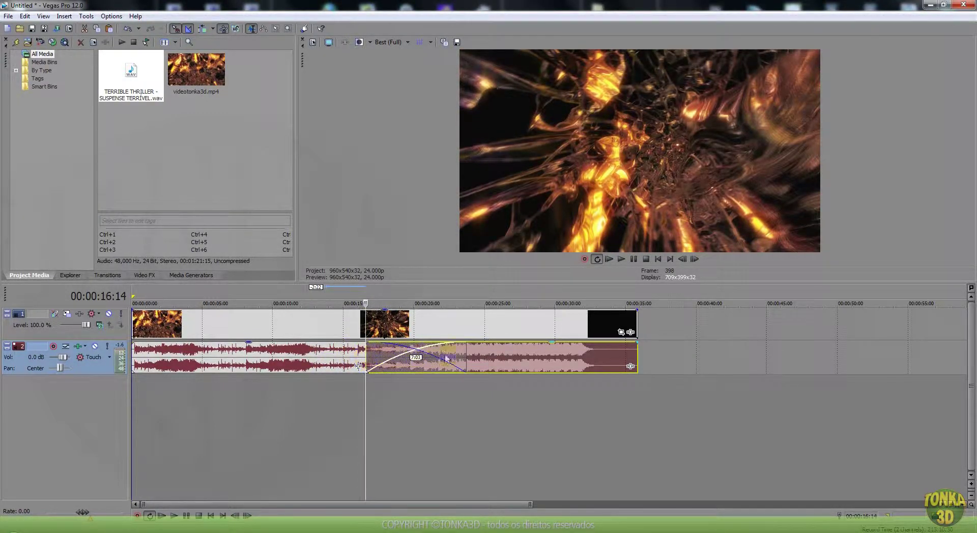
{"action": "left_click", "coordinate": [362, 358]}
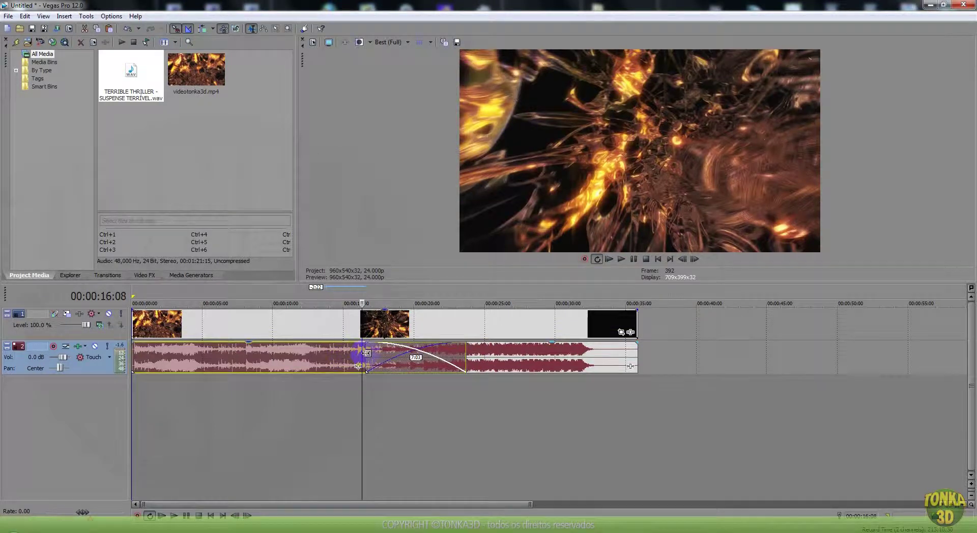
{"action": "left_click_drag", "start_coordinate": [364, 357], "coordinate": [315, 356]}
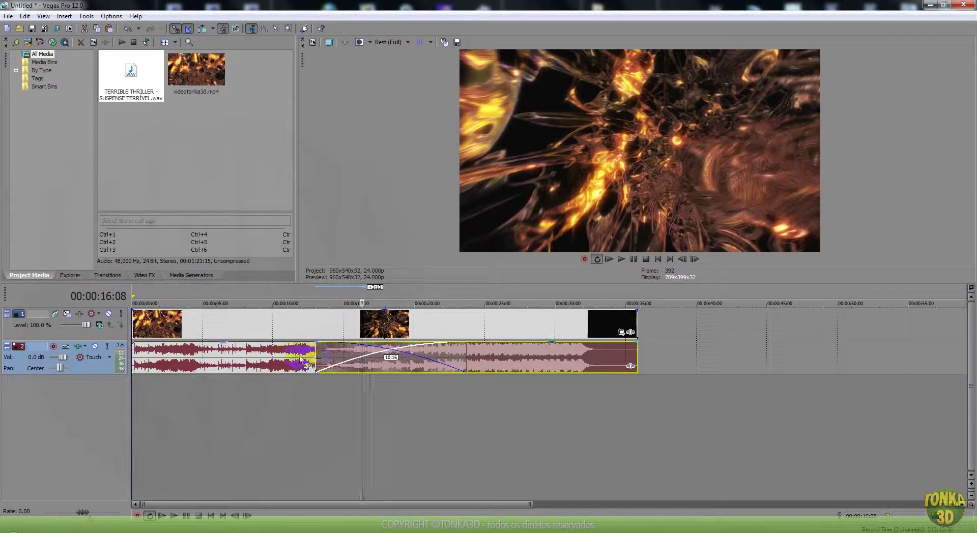
{"action": "left_click", "coordinate": [298, 355]}
{"action": "key", "text": "space"}
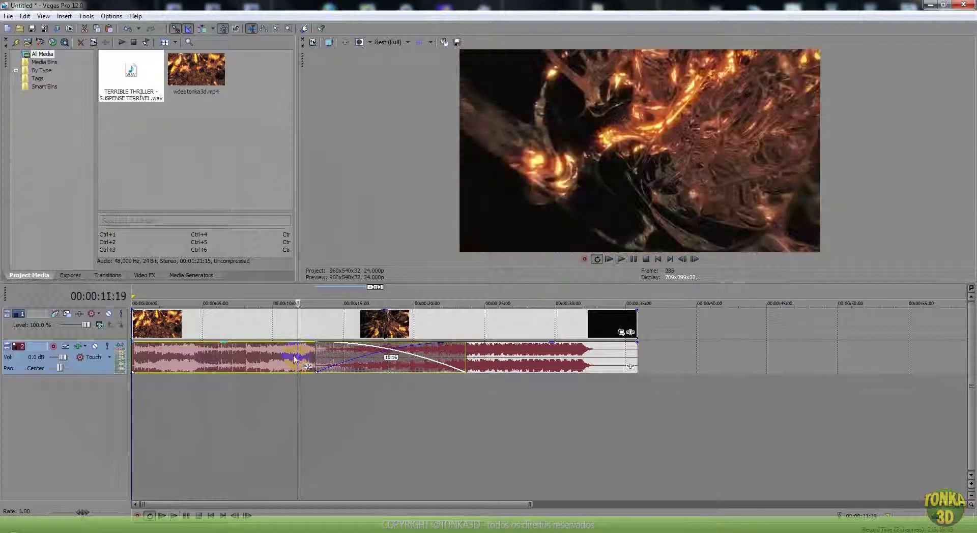
{"action": "key", "text": "space"}
Trim the second section's start later so it begins near 16 seconds
{"action": "left_click_drag", "start_coordinate": [312, 356], "coordinate": [359, 353]}
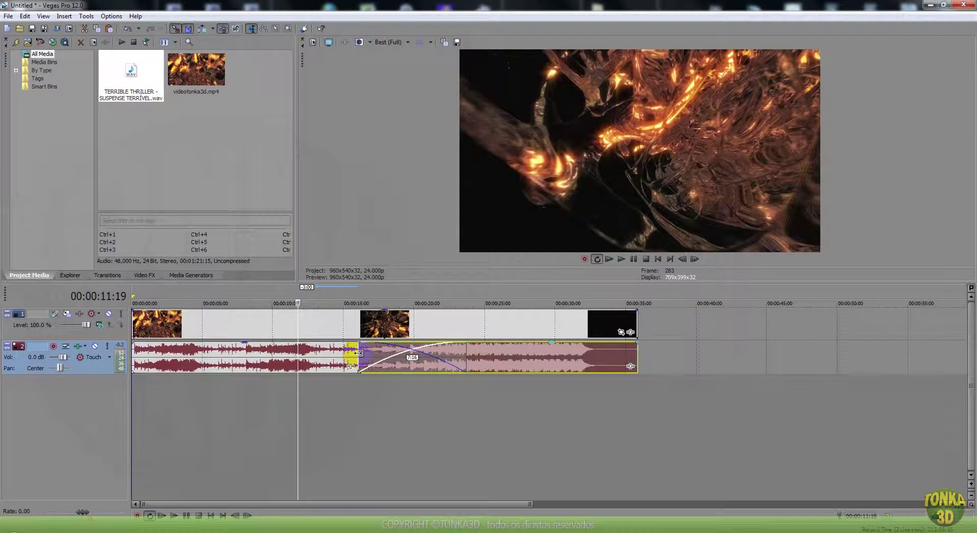
{"action": "left_click", "coordinate": [358, 353]}
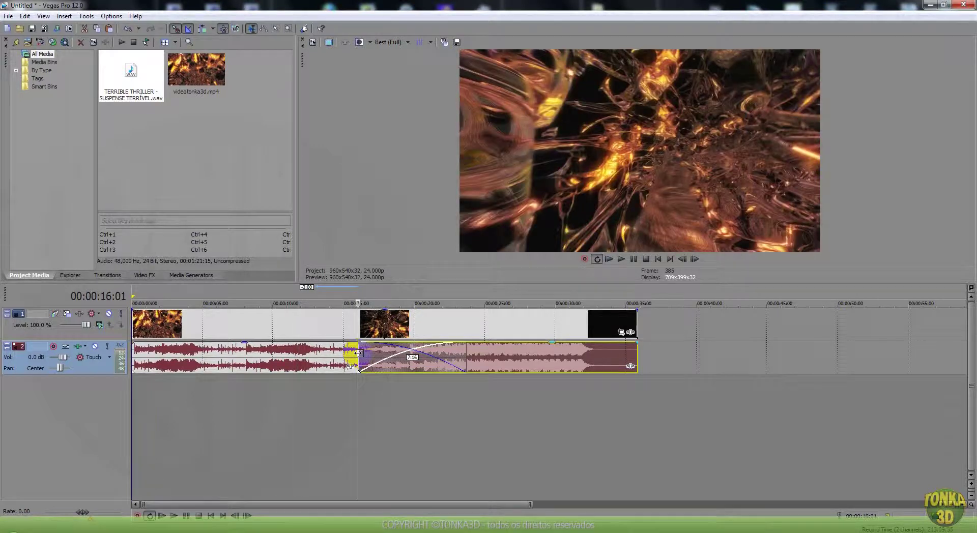
{"action": "left_click", "coordinate": [367, 355]}
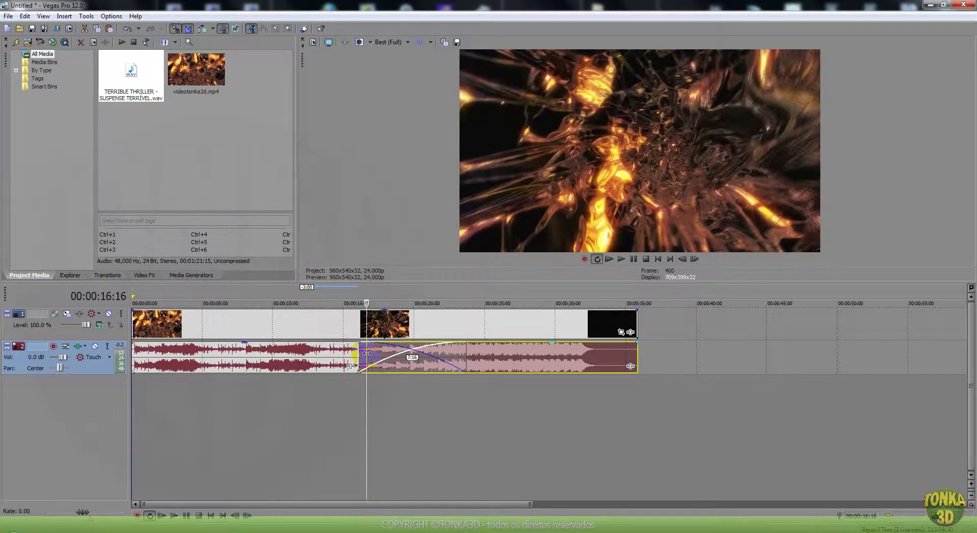
{"action": "left_click", "coordinate": [367, 354]}
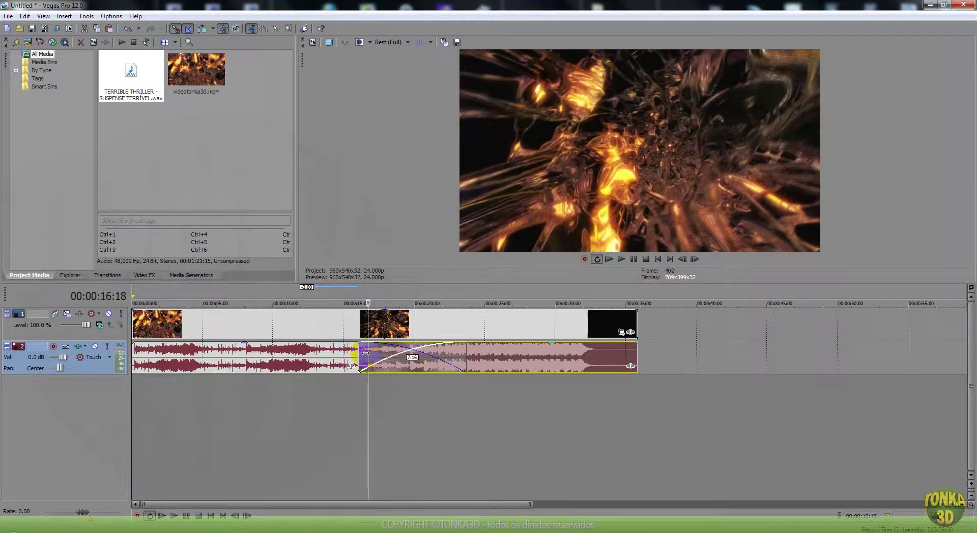
{"action": "scroll", "coordinate": [372, 356], "scroll_direction": "up", "scroll_amount": 2}
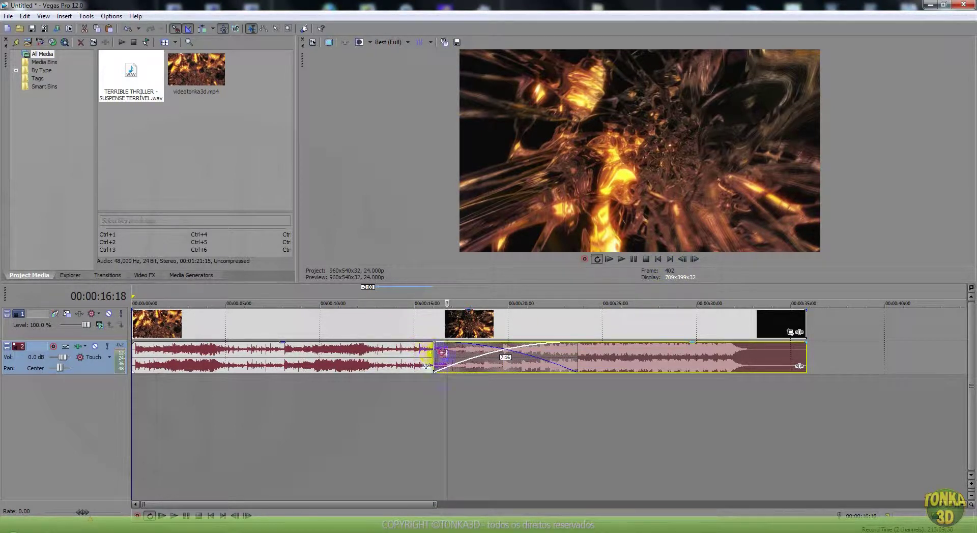
Trim the second music event's start slightly later and preview around the crossfade
{"action": "left_click_drag", "start_coordinate": [435, 370], "coordinate": [448, 370]}
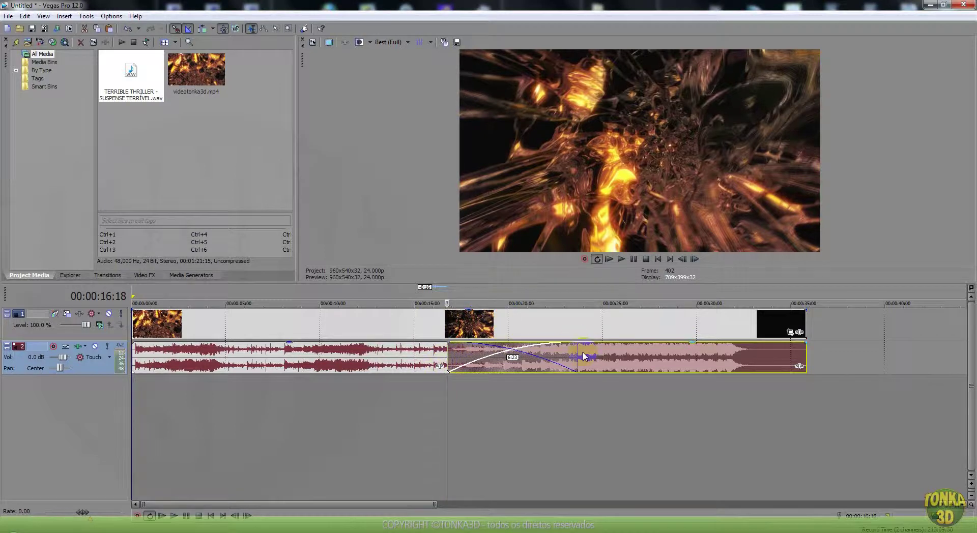
{"action": "key", "text": "space"}
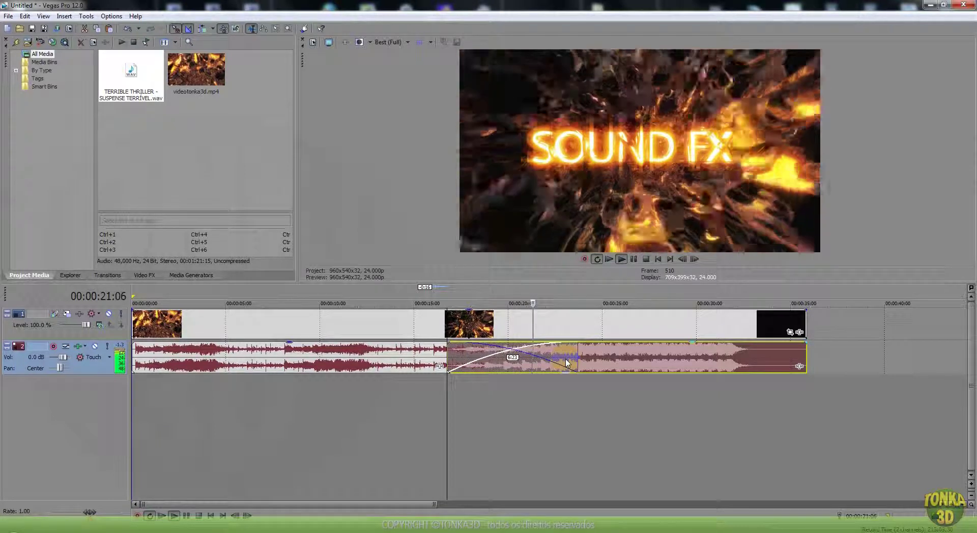
{"action": "key", "text": "space"}
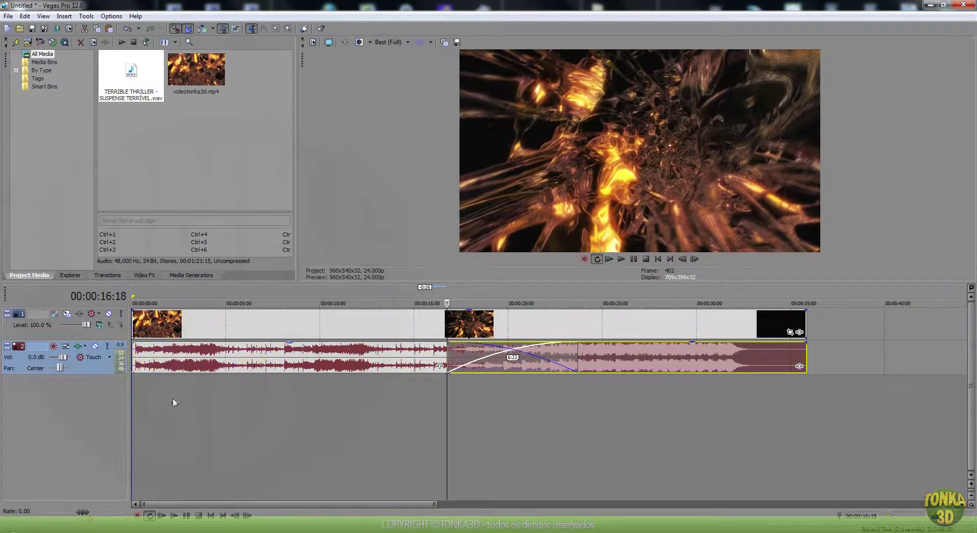
{"action": "left_click", "coordinate": [210, 516]}
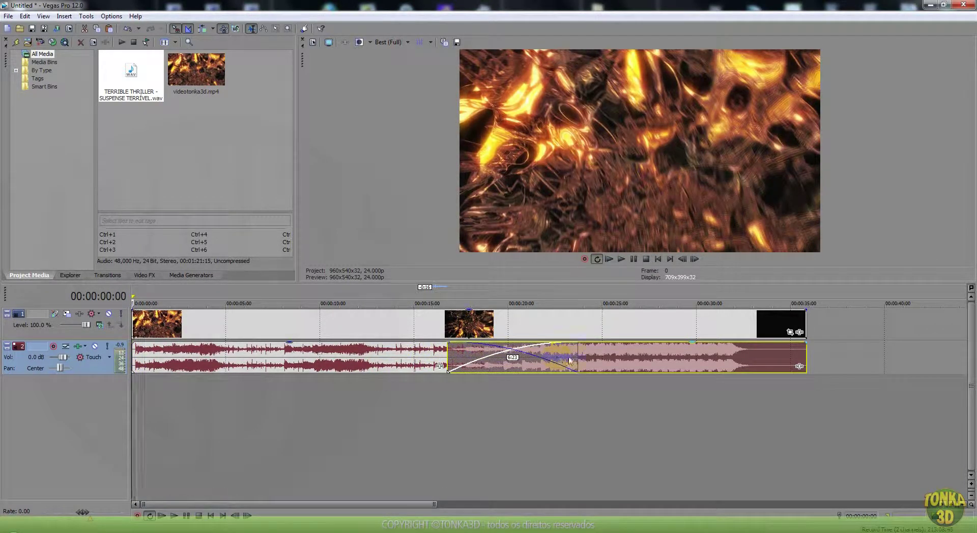
{"action": "left_click", "coordinate": [575, 355]}
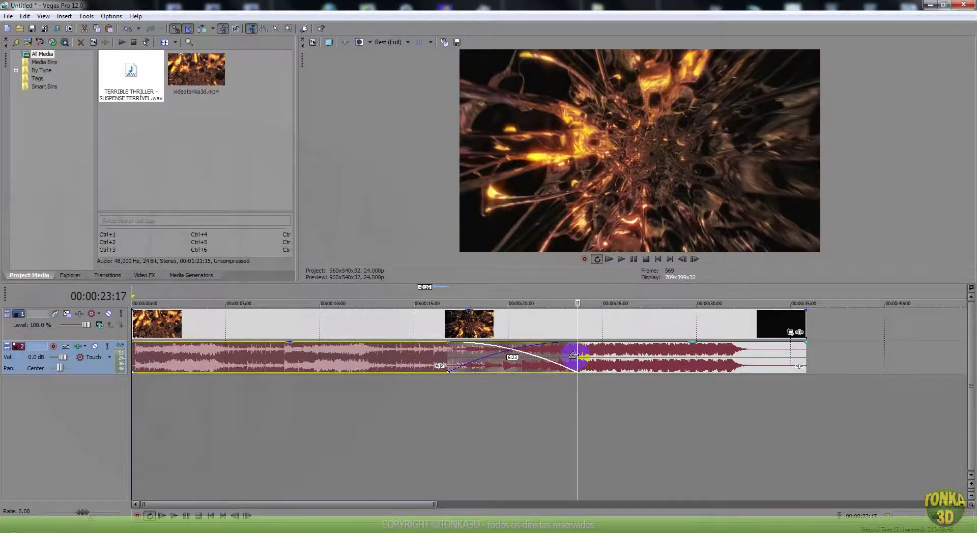
{"action": "left_click", "coordinate": [594, 356]}
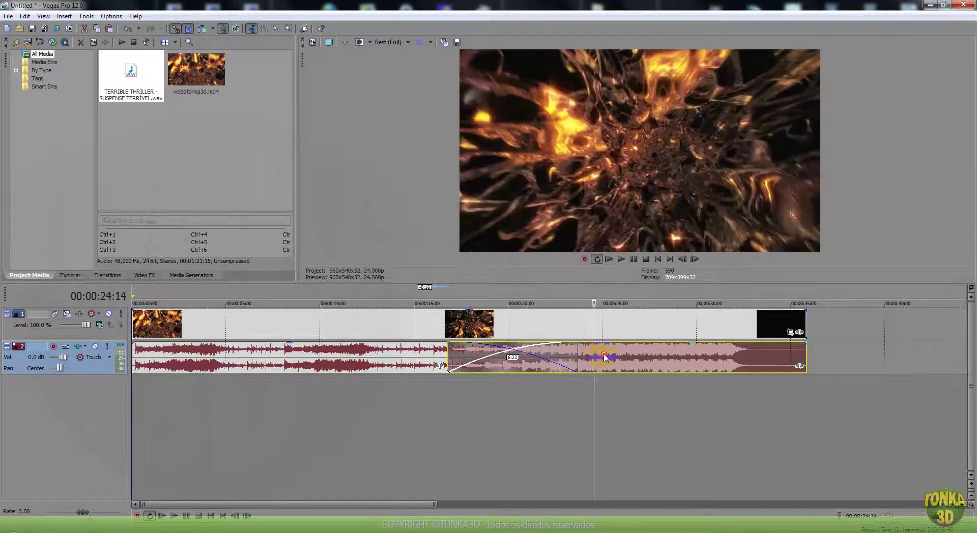
{"action": "key", "text": "space"}
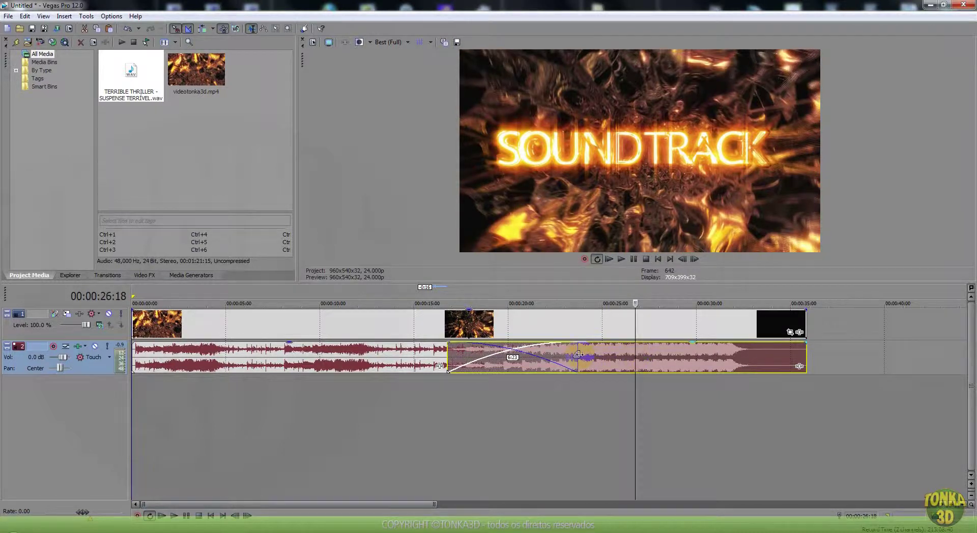
Extend the first event's end for a ~10-second crossfade (17–27 s) and play from the start
{"action": "left_click_drag", "start_coordinate": [578, 355], "coordinate": [634, 354]}
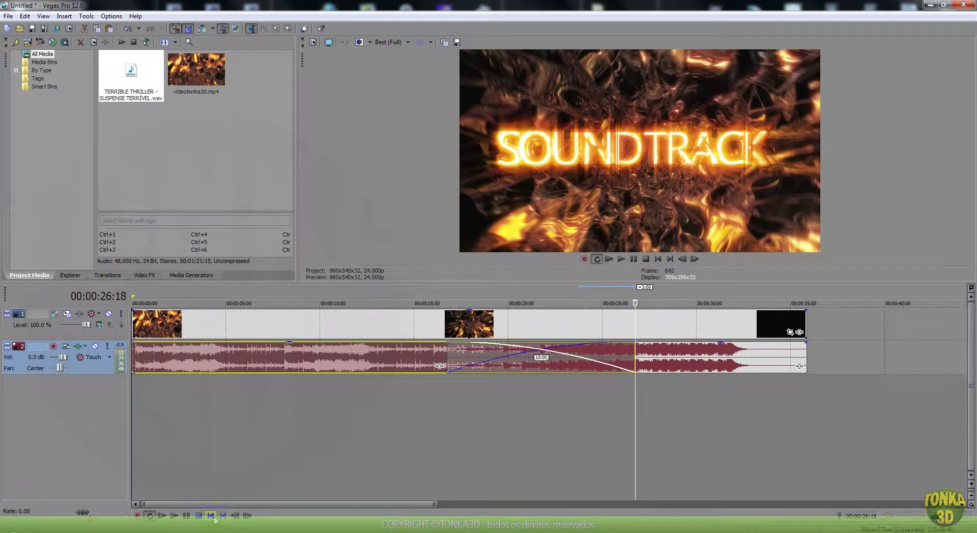
{"action": "left_click", "coordinate": [212, 516]}
{"action": "key", "text": "space"}
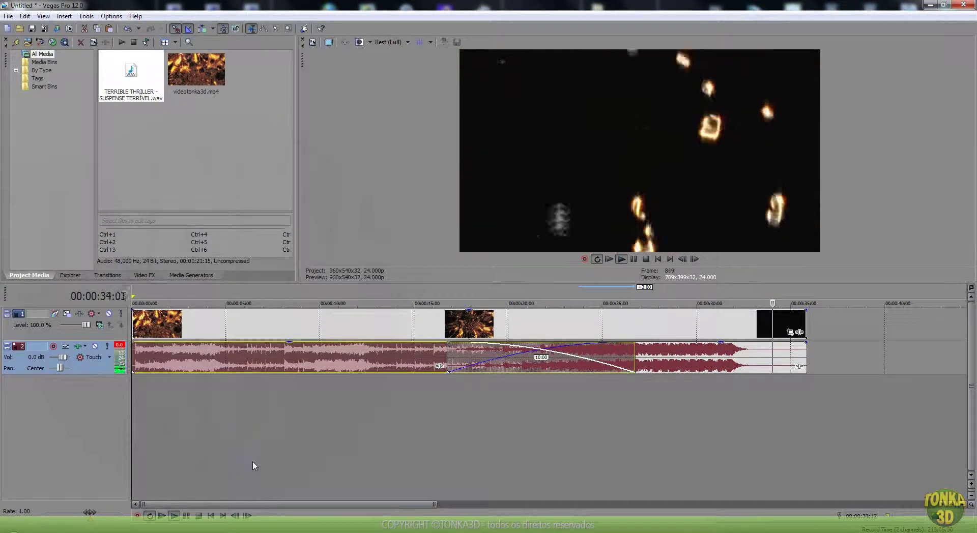
{"action": "key", "text": "space"}
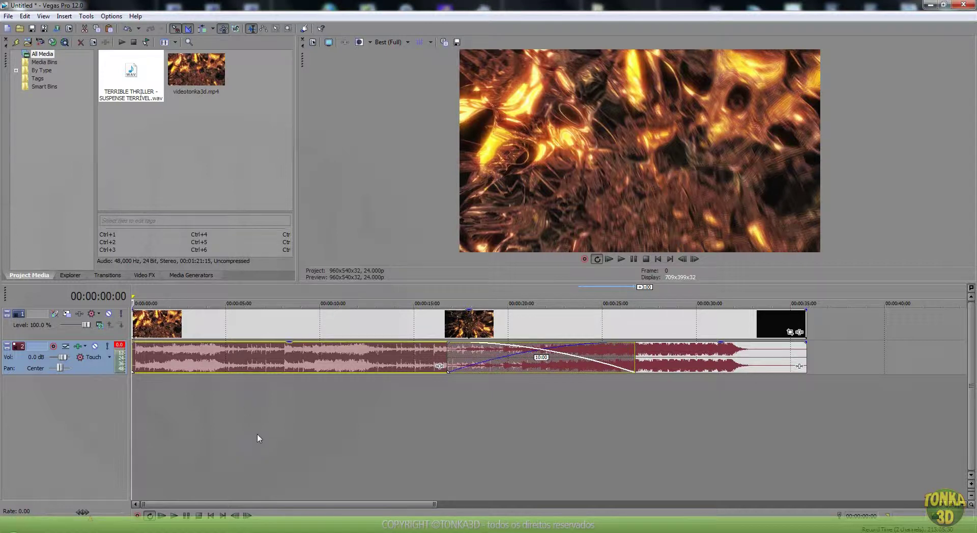
{"action": "left_click", "coordinate": [265, 366]}
{"action": "left_click", "coordinate": [276, 365]}
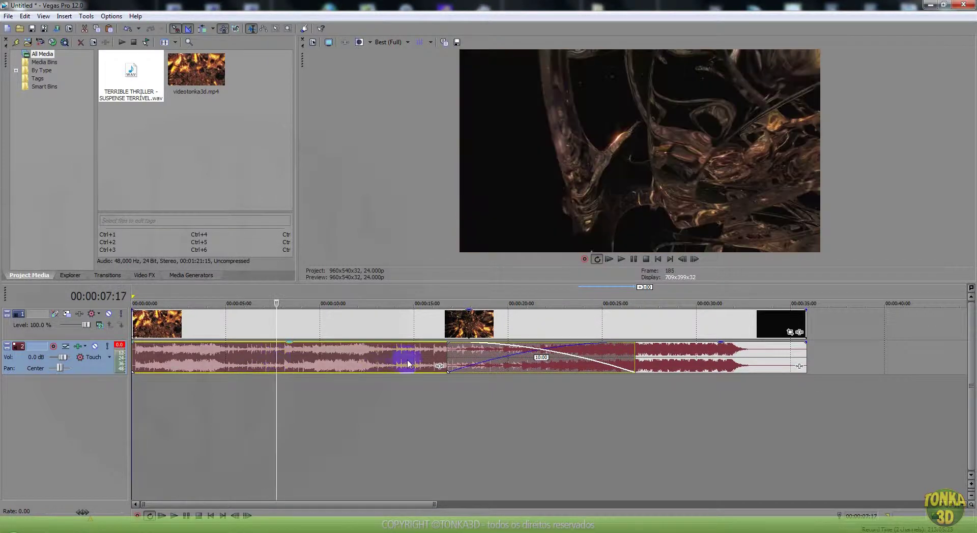
{"action": "left_click", "coordinate": [381, 364]}
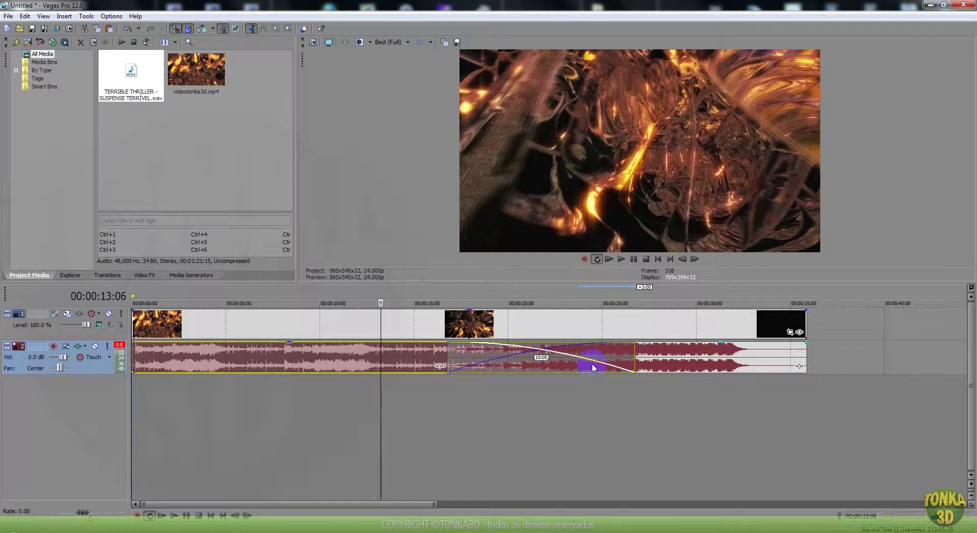
{"action": "left_click", "coordinate": [327, 361]}
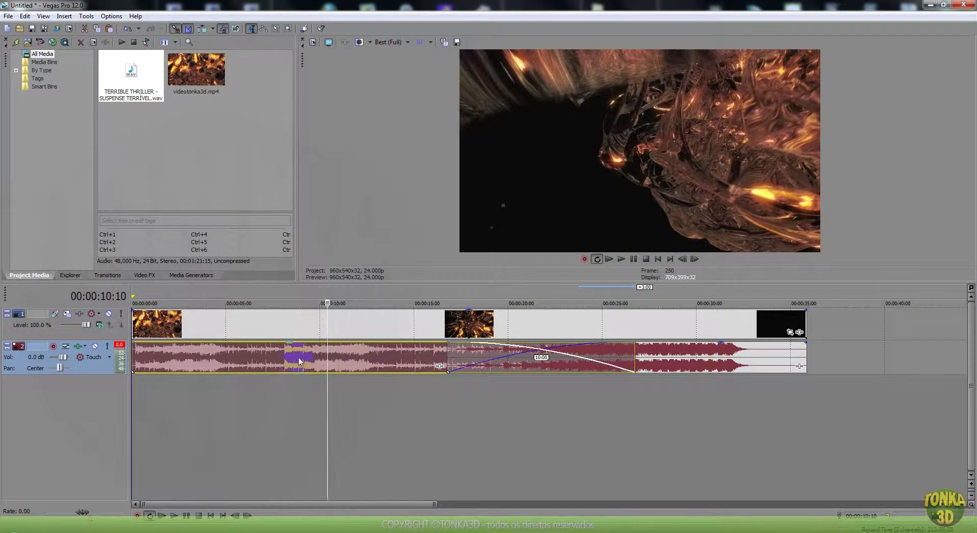
{"action": "left_click", "coordinate": [301, 326]}
{"action": "left_click", "coordinate": [391, 355]}
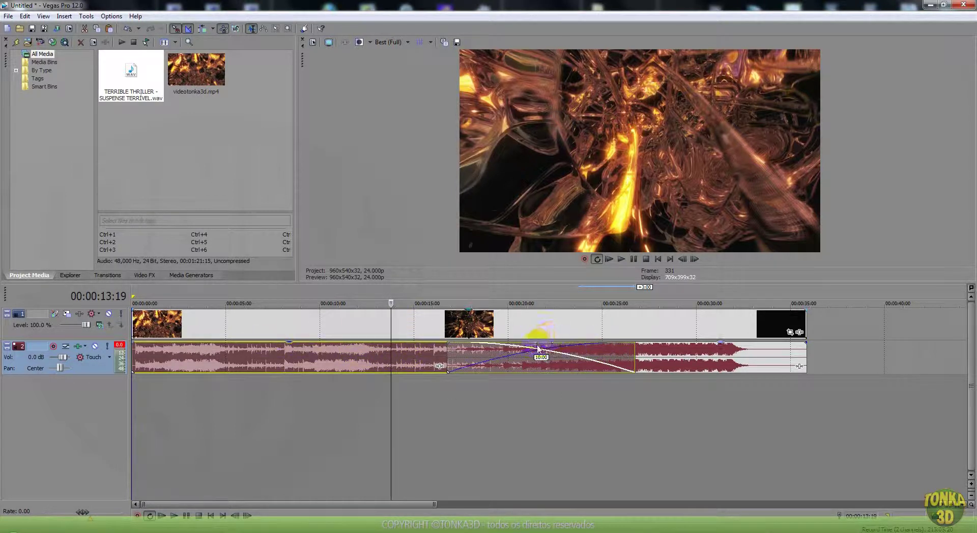
{"action": "left_click", "coordinate": [342, 362]}
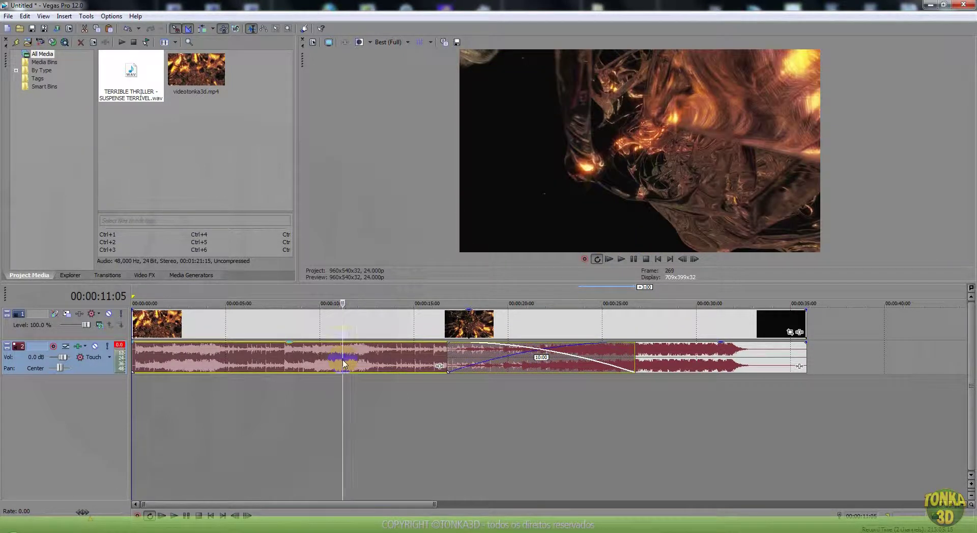
{"action": "left_click", "coordinate": [424, 359]}
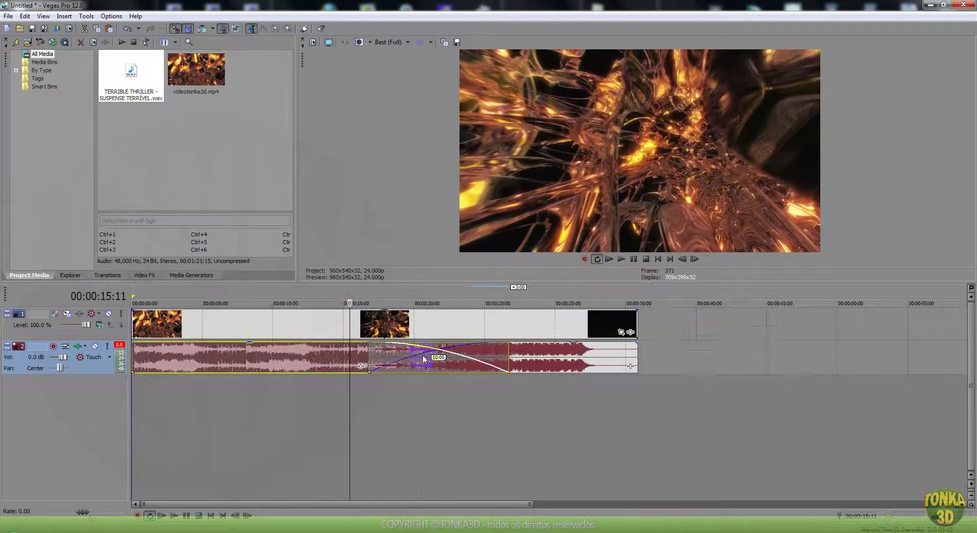
{"action": "scroll", "coordinate": [423, 359], "scroll_direction": "down", "scroll_amount": 1}
{"action": "scroll", "coordinate": [320, 360], "scroll_direction": "down", "scroll_amount": 1}
{"action": "scroll", "coordinate": [320, 361], "scroll_direction": "up", "scroll_amount": 1}
{"action": "scroll", "coordinate": [320, 360], "scroll_direction": "up", "scroll_amount": 1}
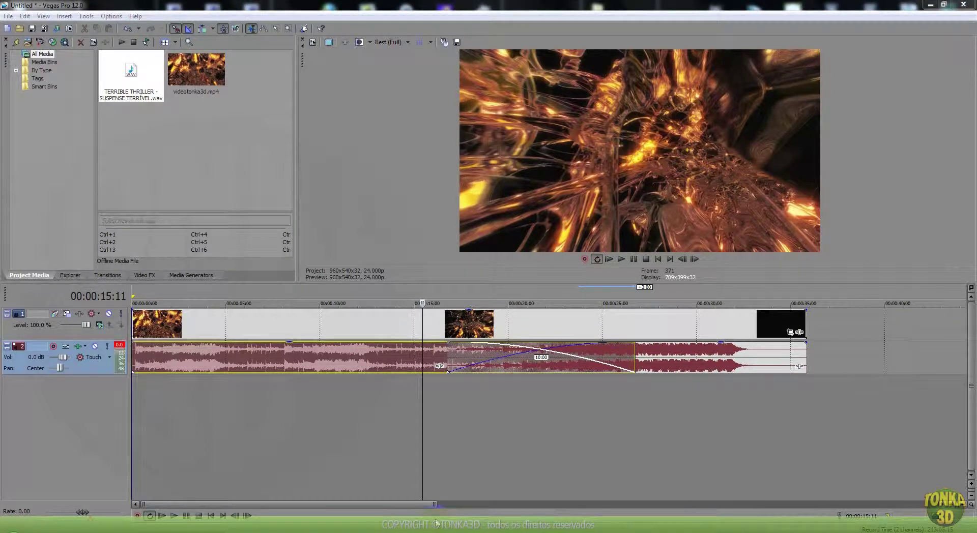
Save the project as audio-edit.veg in Video tutorials - english\Audio edit
{"action": "left_click", "coordinate": [8, 15]}
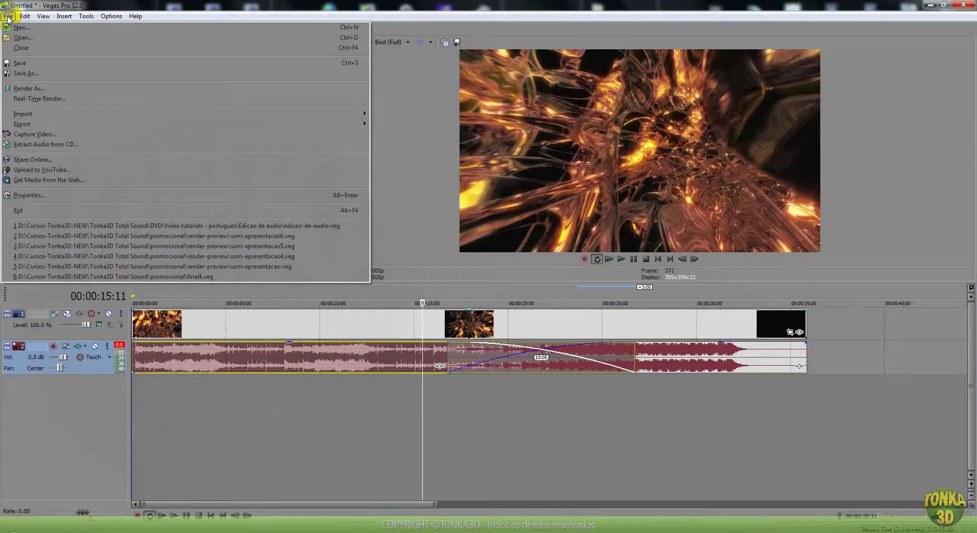
{"action": "left_click", "coordinate": [27, 73]}
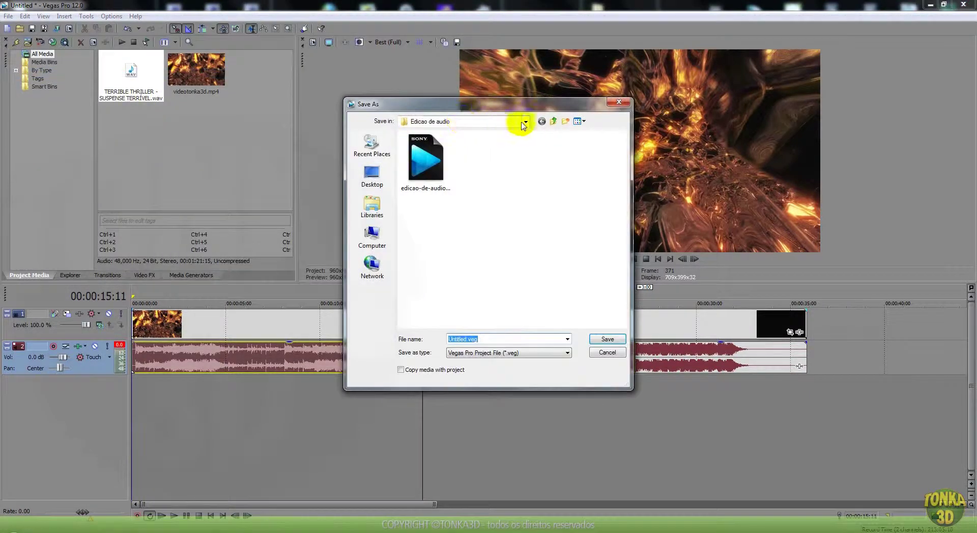
{"action": "left_click", "coordinate": [554, 122]}
{"action": "double_click", "coordinate": [443, 176]}
{"action": "double_click", "coordinate": [436, 147]}
{"action": "double_click", "coordinate": [480, 340]}
{"action": "type", "text": "audio-edit"}
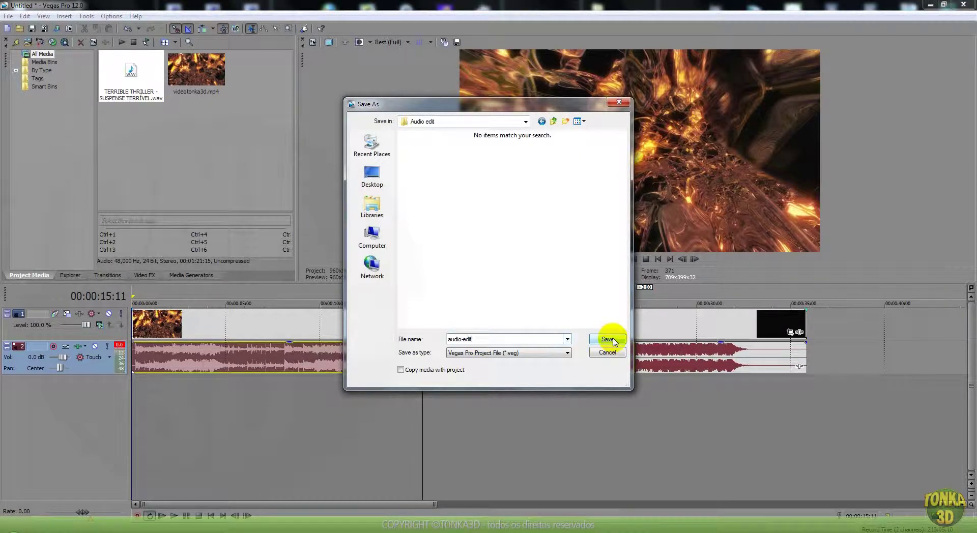
{"action": "left_click", "coordinate": [616, 344]}
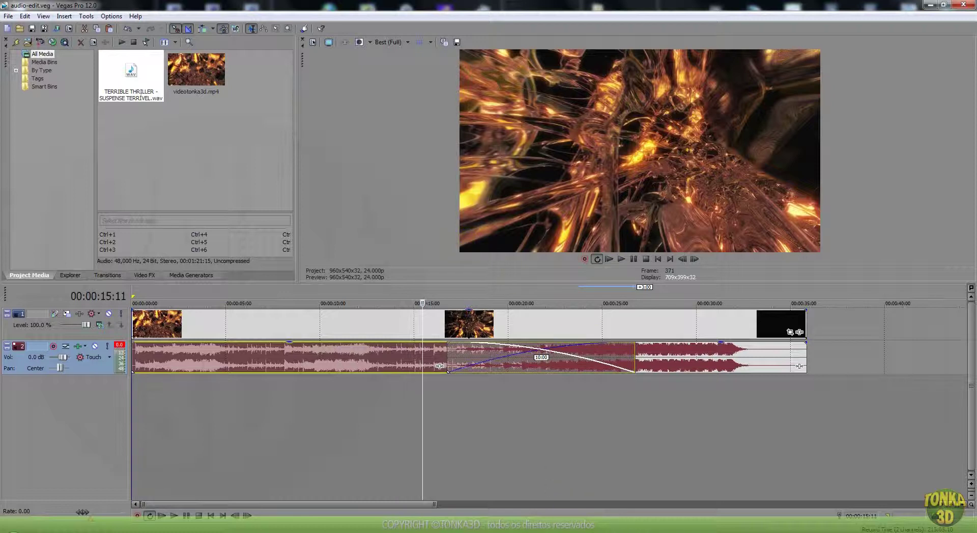